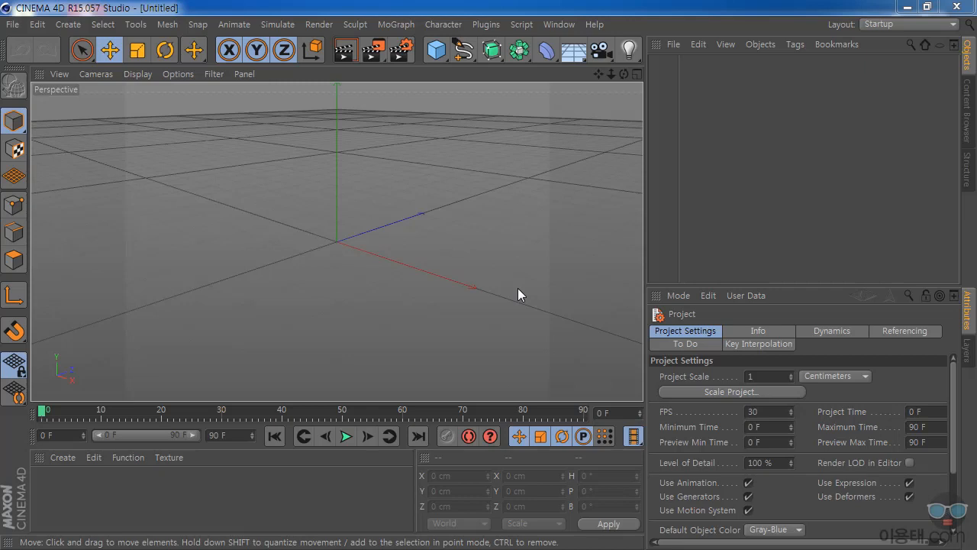
- Add a Cube primitive to the empty scene
click(440, 56)
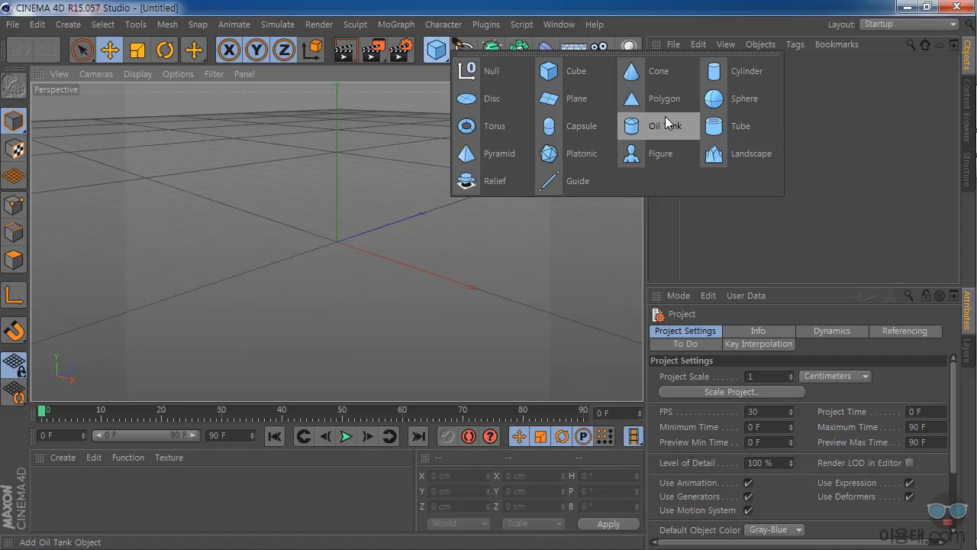
click(596, 73)
drag(599, 74, 623, 95)
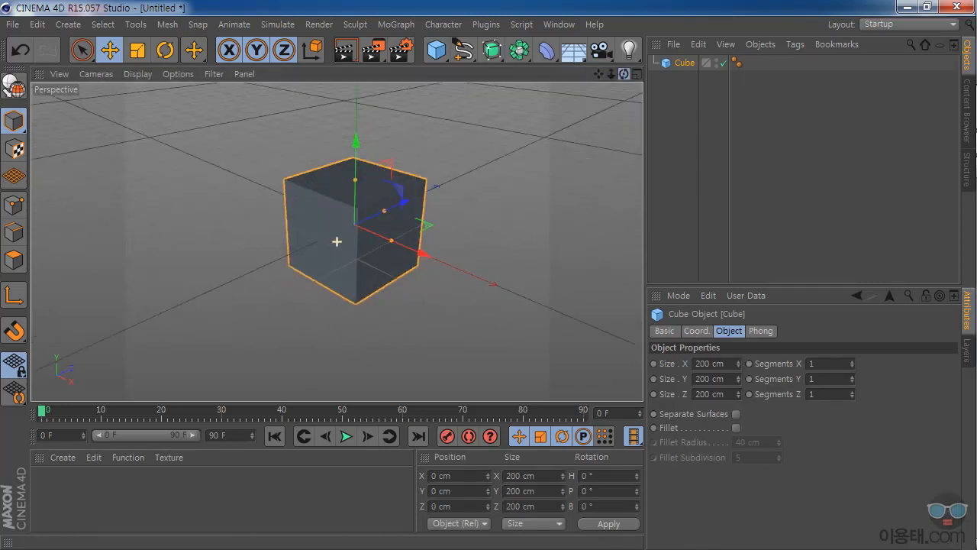
- Convert the cube into an editable polygon object and switch to polygon editing mode
click(14, 87)
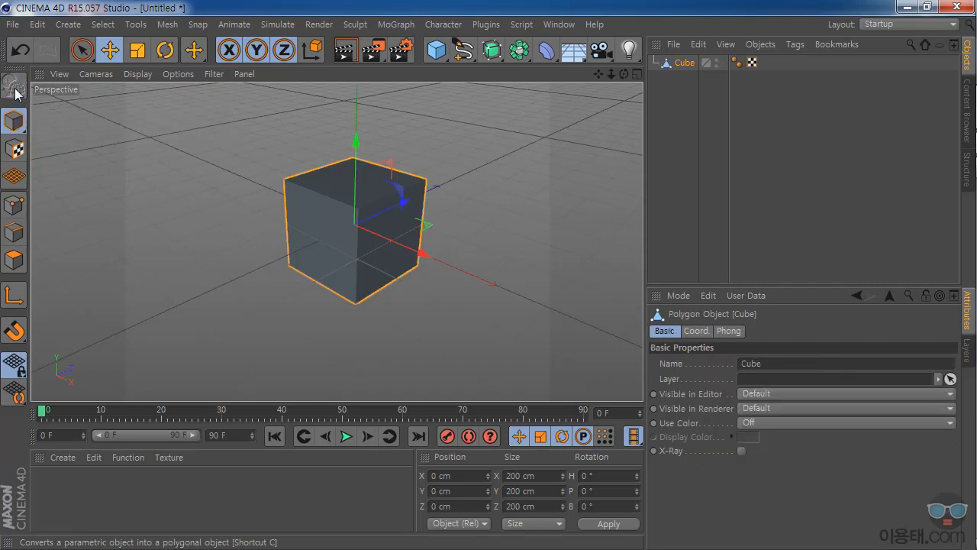
click(14, 260)
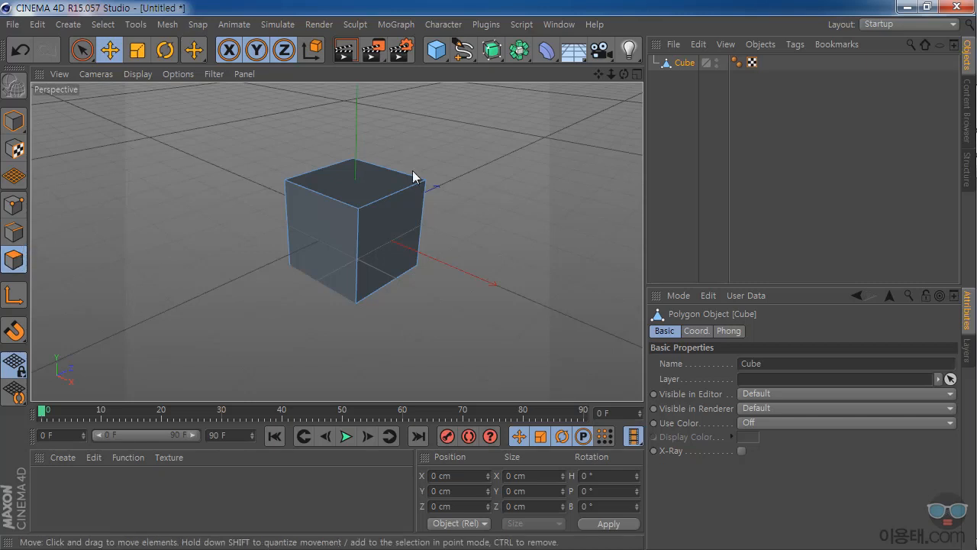
drag(610, 75, 576, 81)
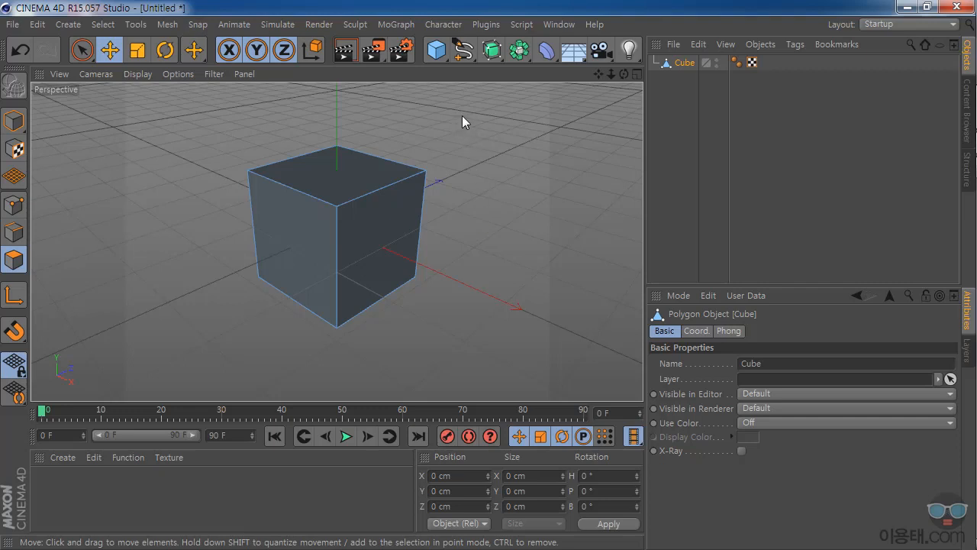
- Activate the Knife tool for the cube's polygons and enlarge the area showing its options
click(171, 25)
mouse_move(184, 86)
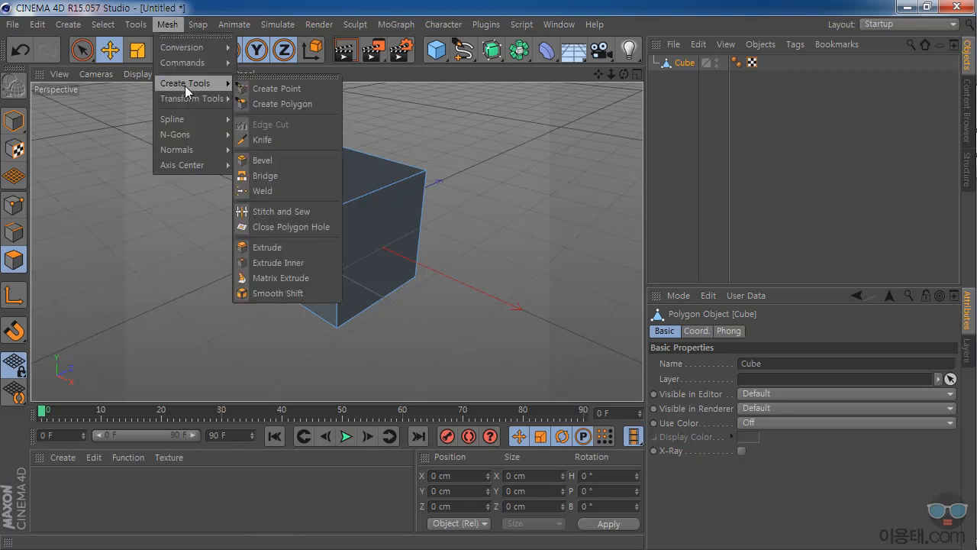
click(499, 6)
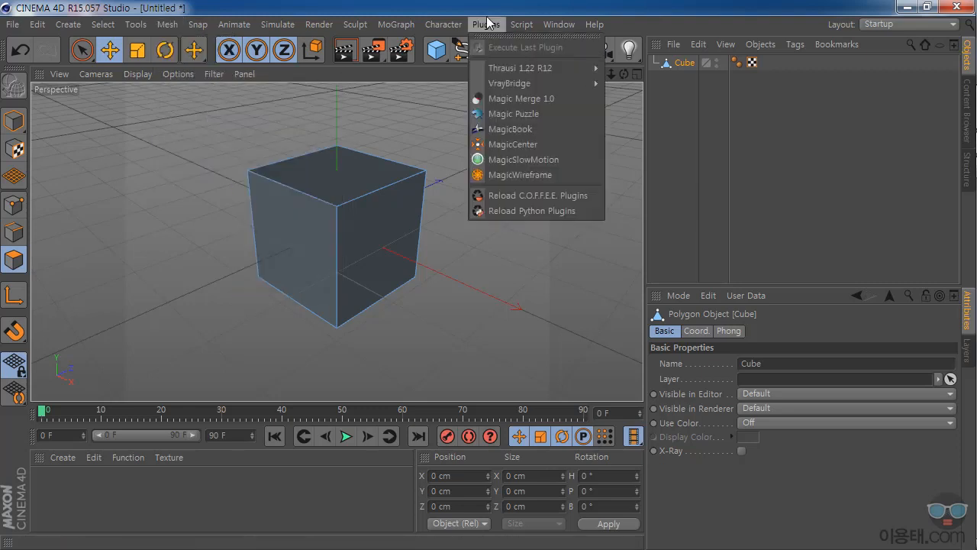
right_click(470, 112)
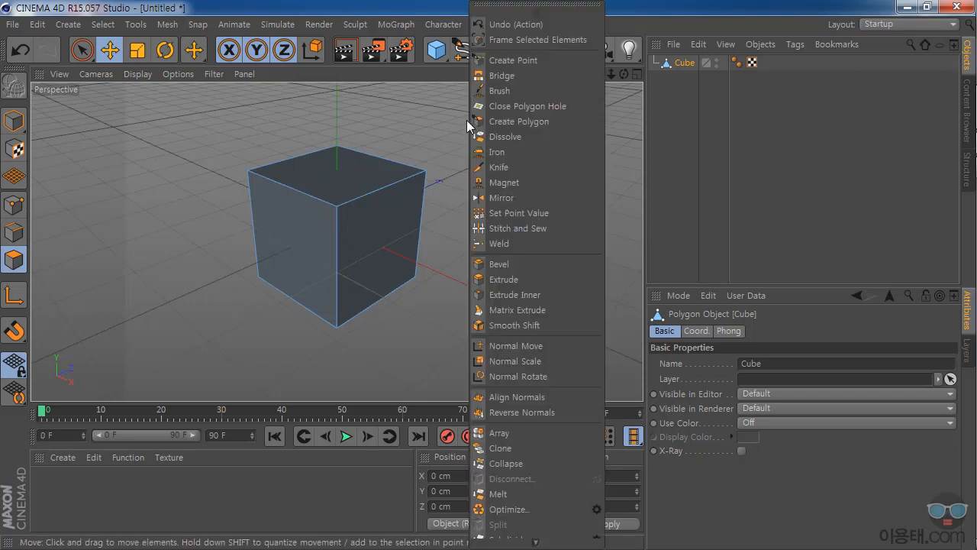
click(512, 168)
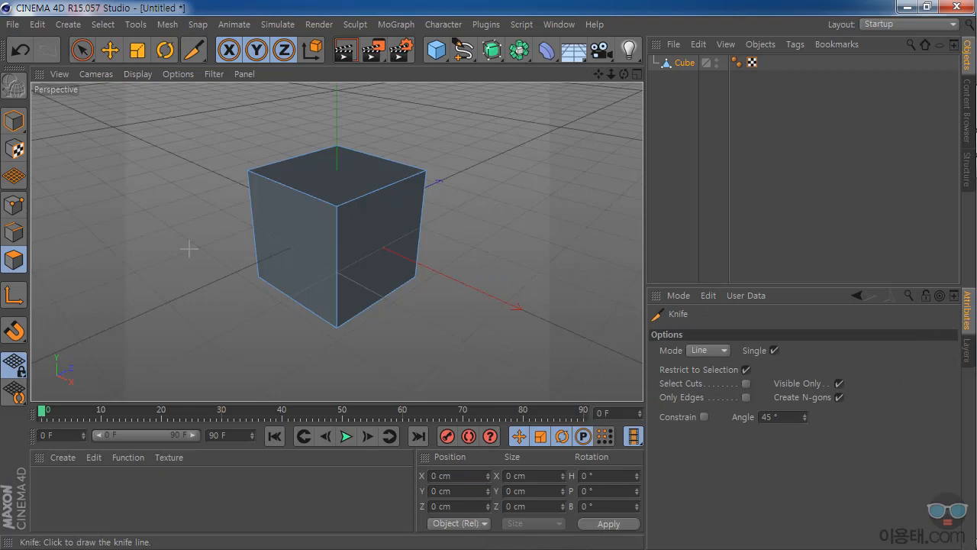
drag(787, 284, 781, 162)
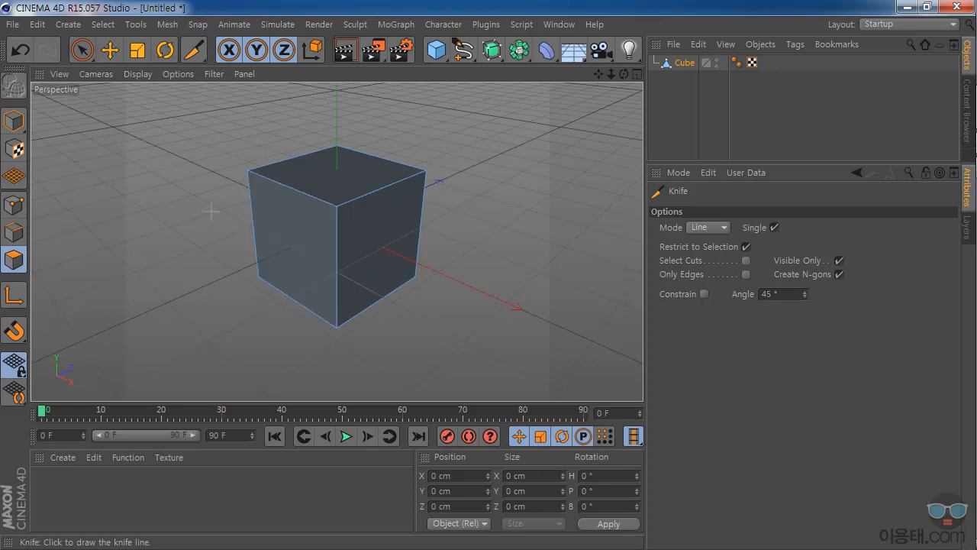
- Try a diagonal Line cut across the cube's two front side faces, inspect it, and undo it
drag(199, 200, 468, 332)
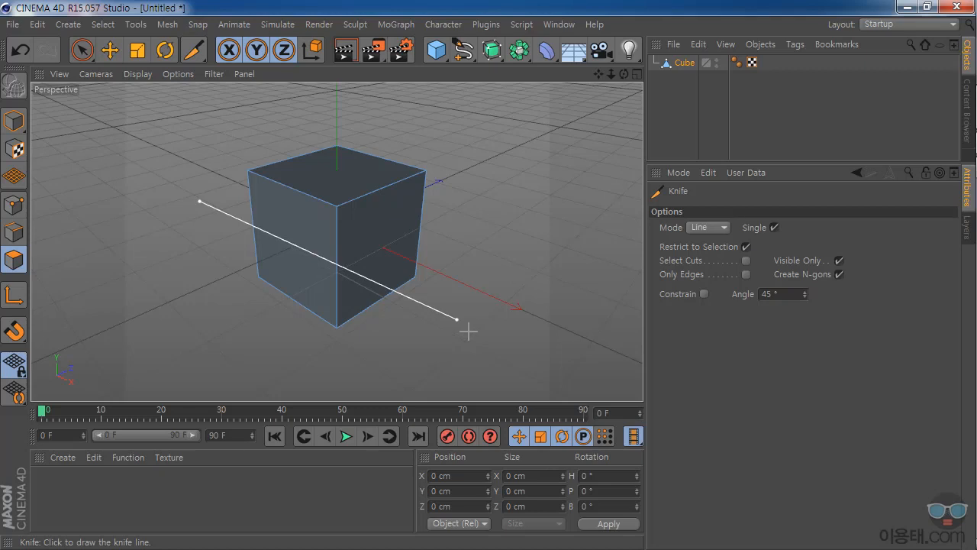
drag(468, 330, 468, 331)
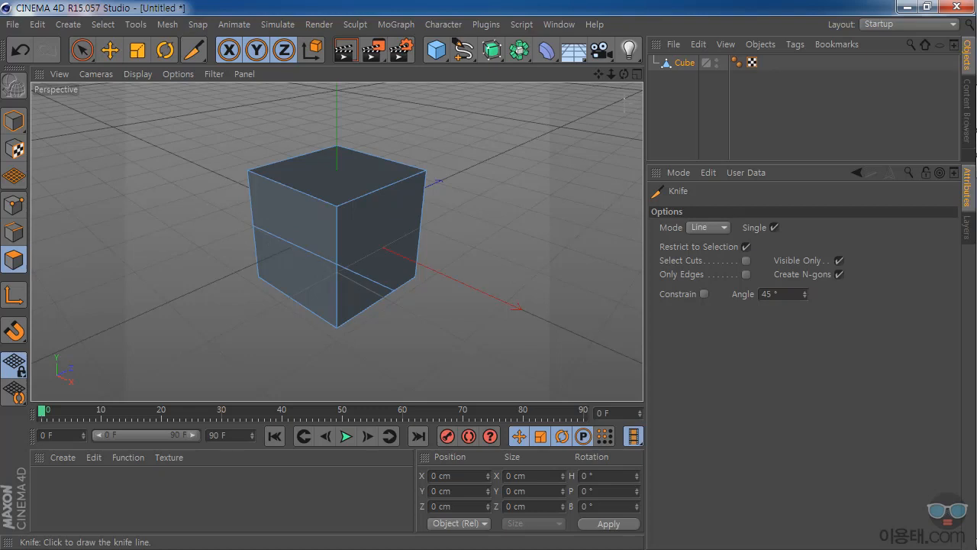
drag(624, 74, 549, 122)
drag(337, 241, 337, 241)
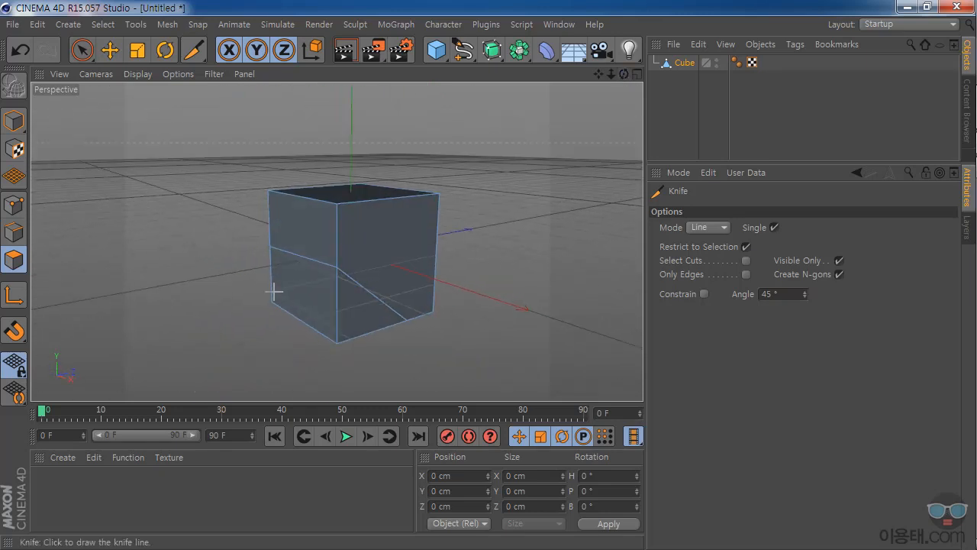
drag(271, 249, 337, 265)
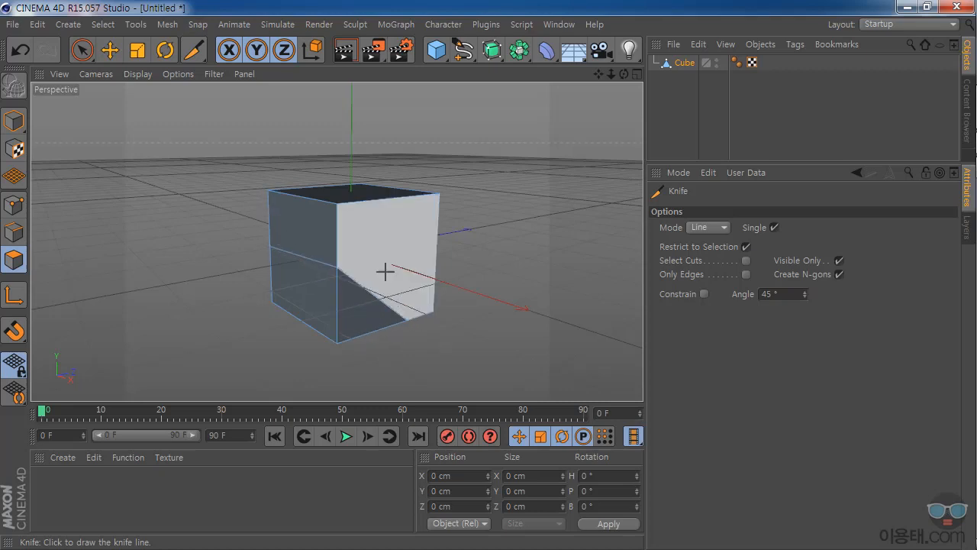
key(ctrl+z)
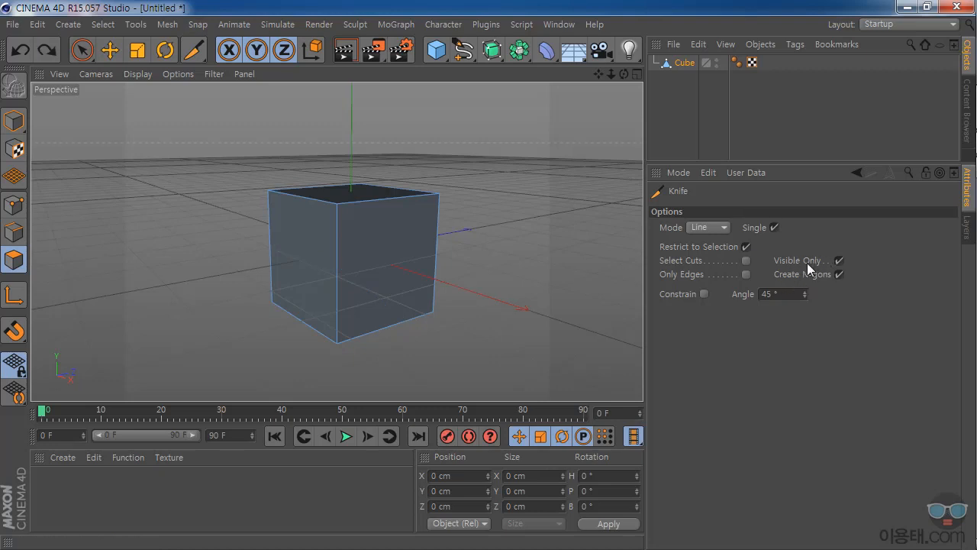
- Turn off the Knife's Visible Only option, try a diagonal Line cut through the whole cube, and undo it
click(840, 261)
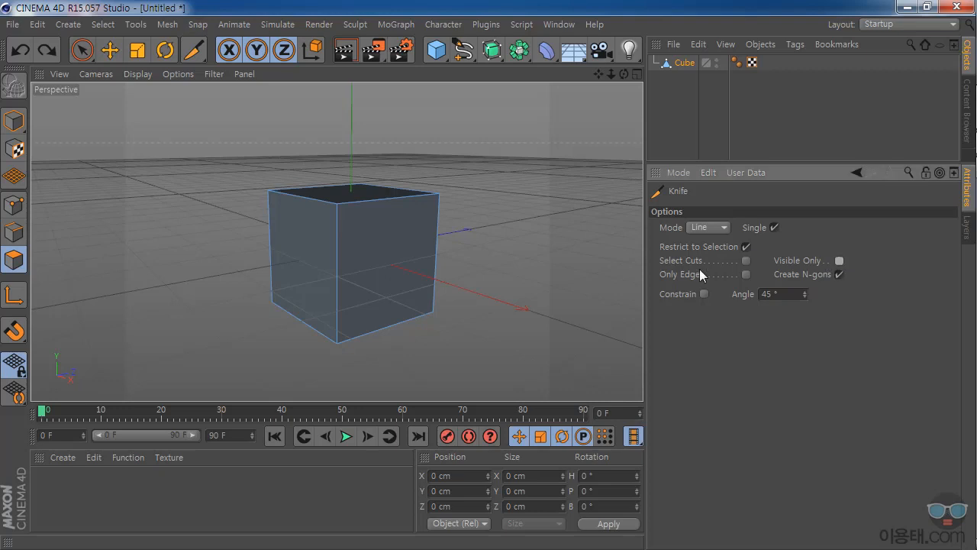
mouse_move(211, 206)
mouse_down()
mouse_move(312, 273)
mouse_move(456, 327)
mouse_move(522, 379)
mouse_up()
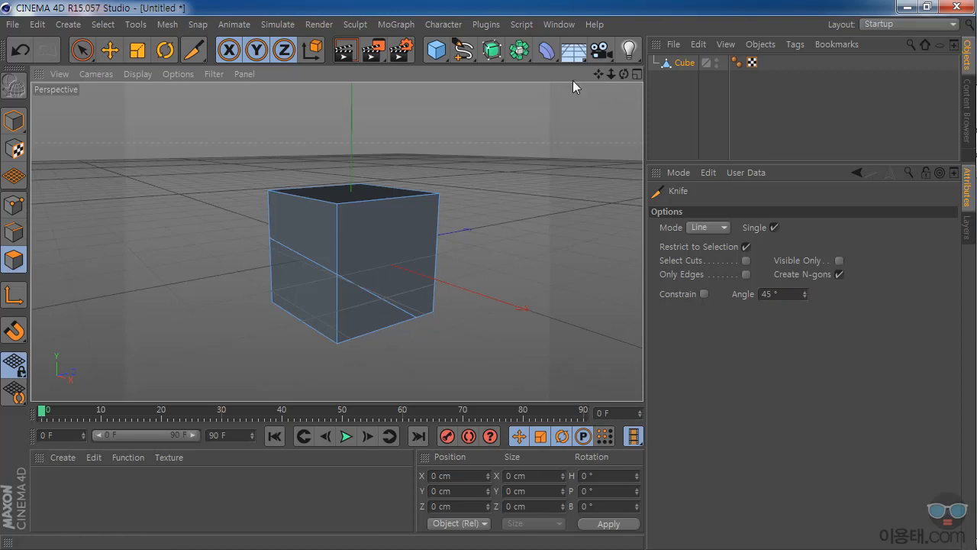
drag(623, 73, 336, 242)
drag(597, 74, 600, 72)
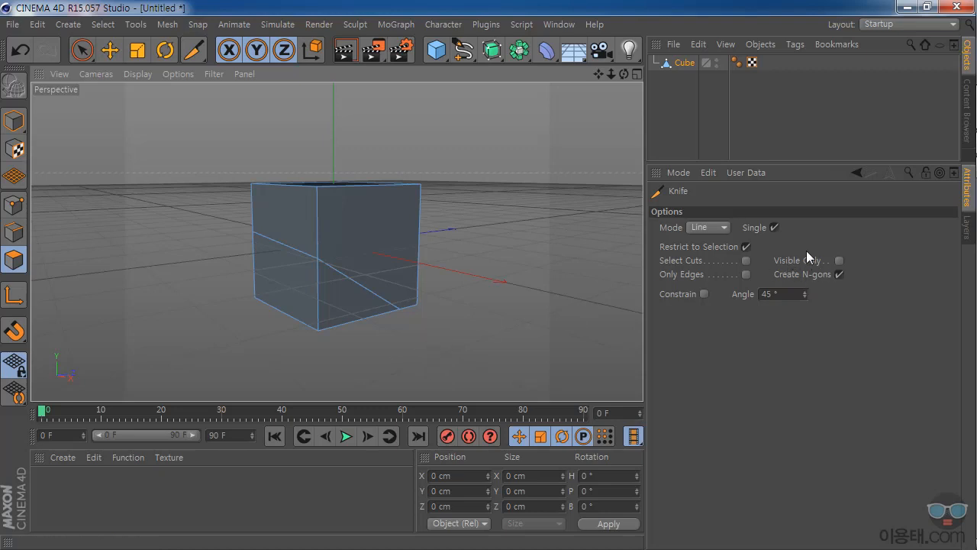
drag(84, 55, 113, 77)
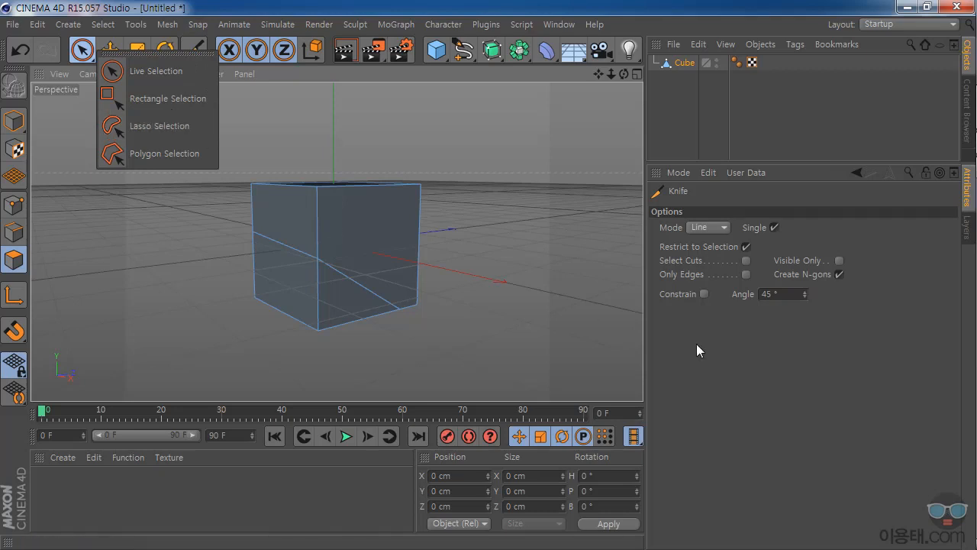
click(744, 327)
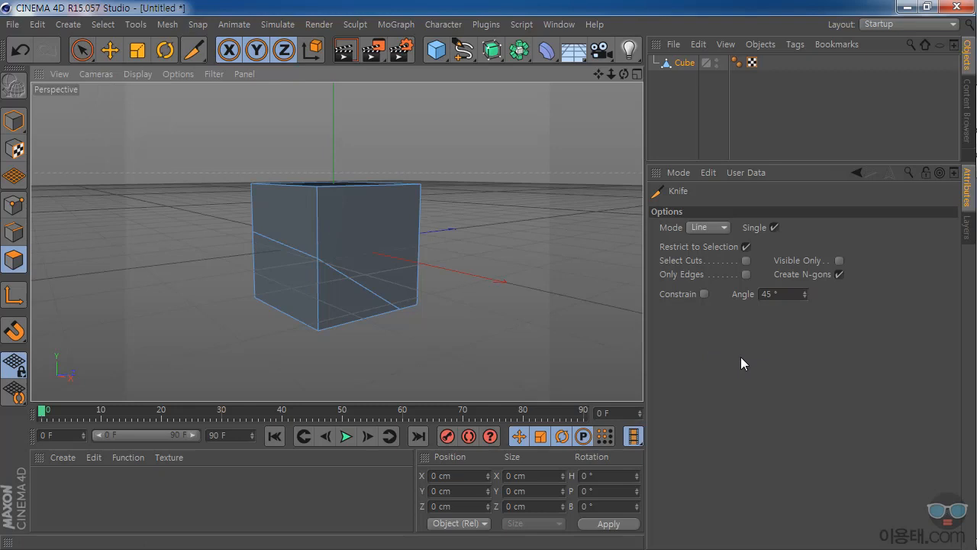
key(ctrl+z)
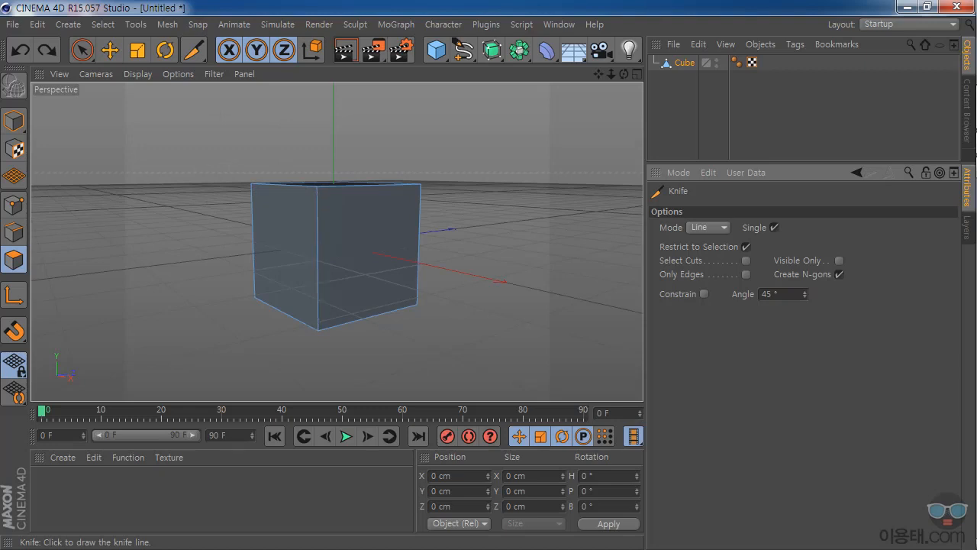
- Cut the cube in half in the Top view with a straight Knife line along the Z axis
click(244, 74)
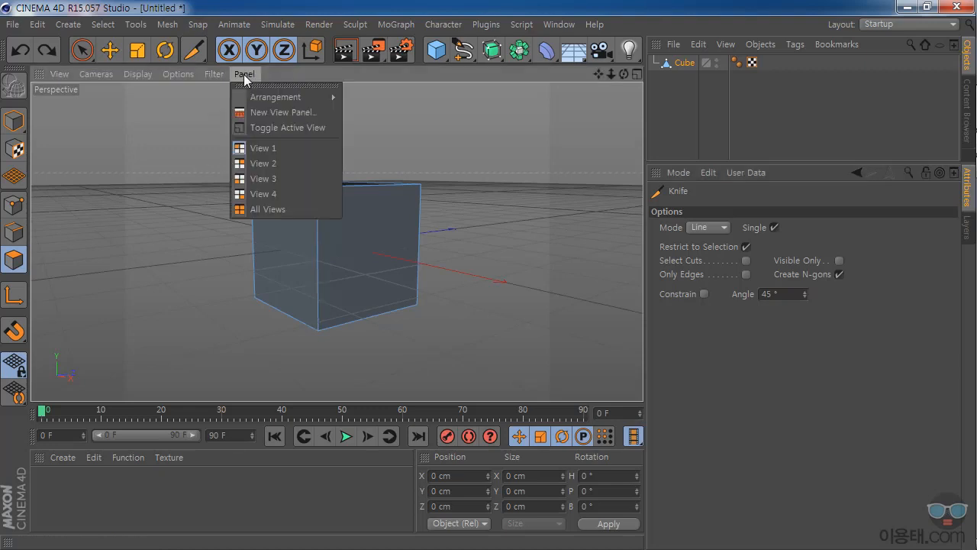
click(275, 164)
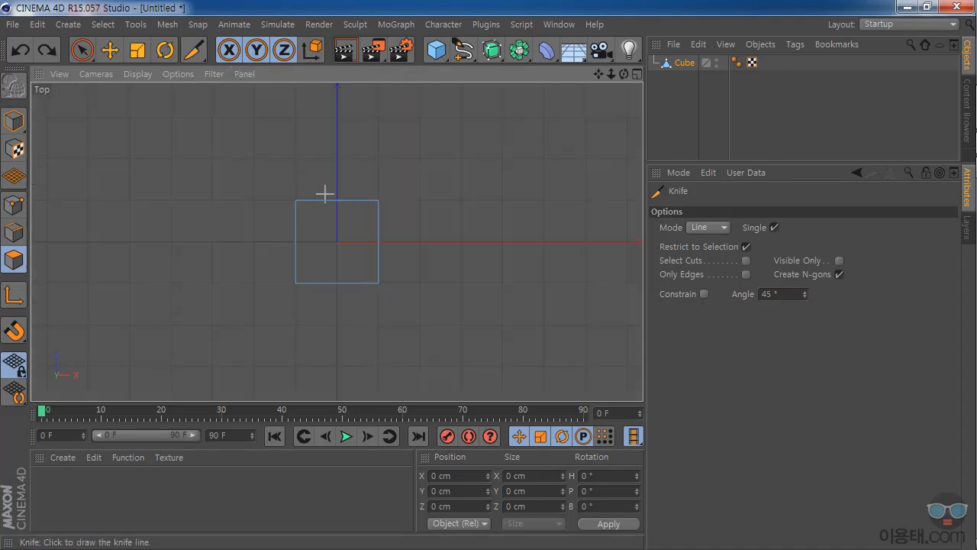
scroll(347, 254, up, 3)
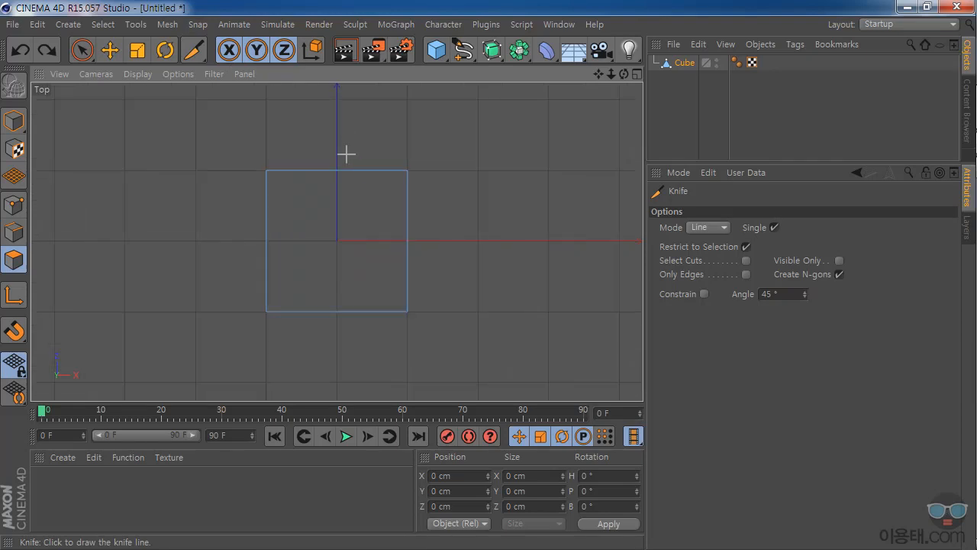
click(337, 122)
drag(354, 165, 346, 364)
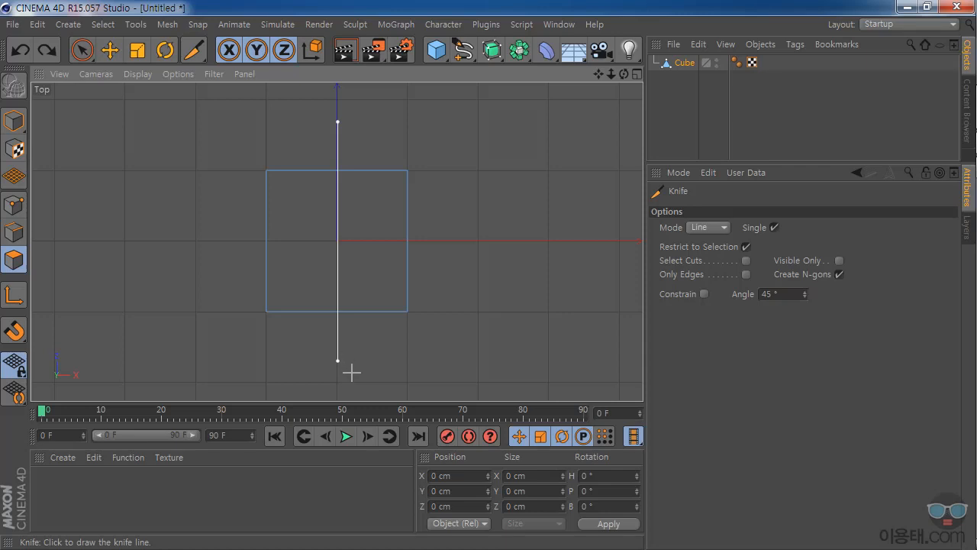
drag(352, 373, 351, 371)
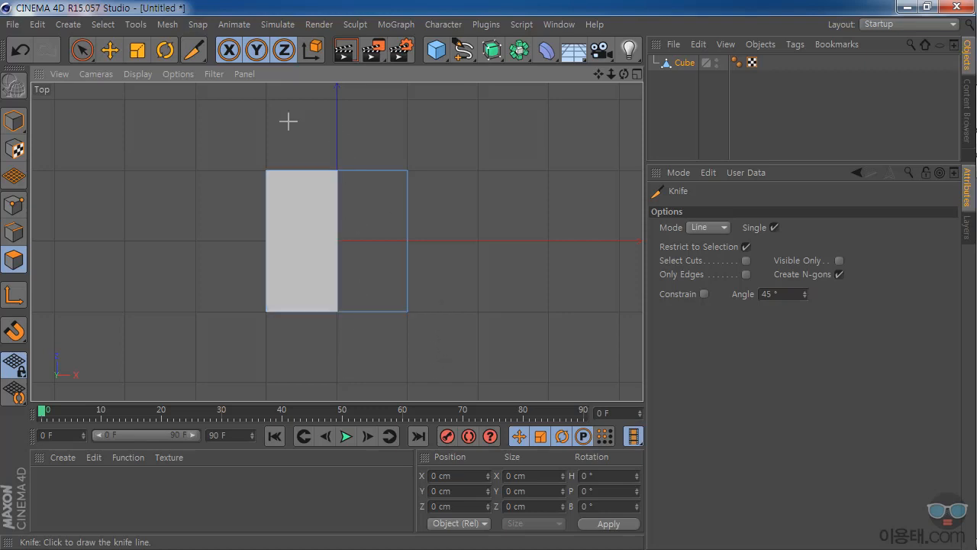
- Inspect the straight centre cut in the perspective view and undo it
click(243, 74)
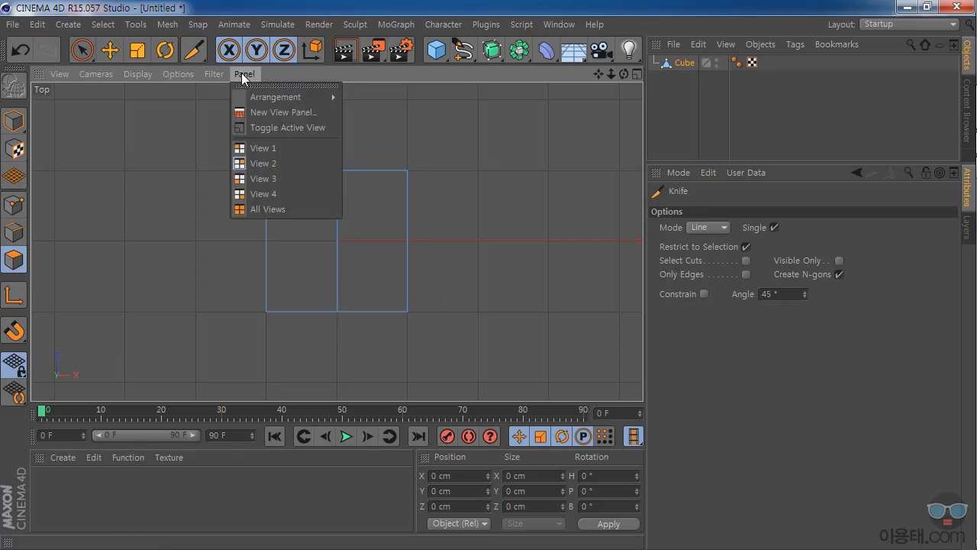
click(272, 148)
mouse_move(623, 74)
mouse_down()
mouse_move(658, 141)
mouse_move(615, 91)
mouse_move(675, 127)
mouse_move(614, 70)
mouse_up()
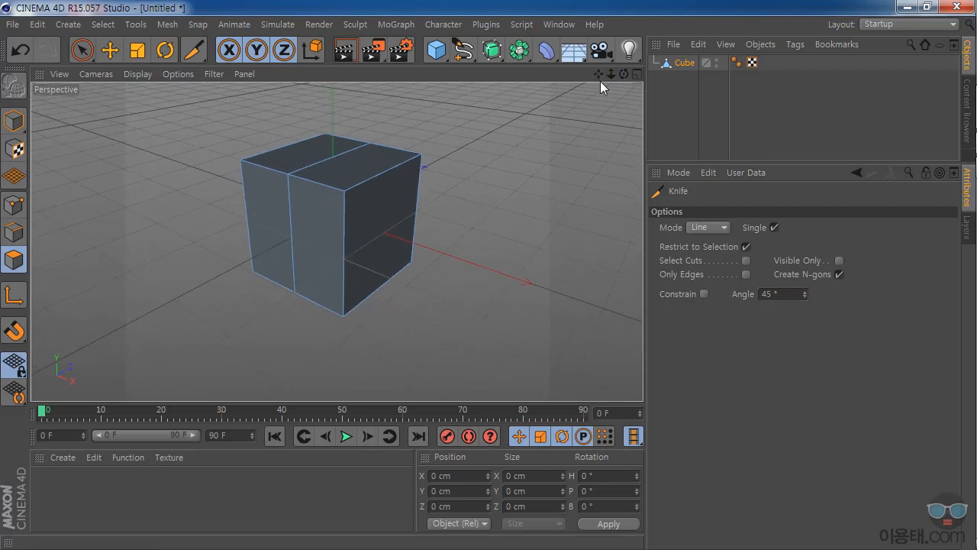
drag(597, 70, 599, 81)
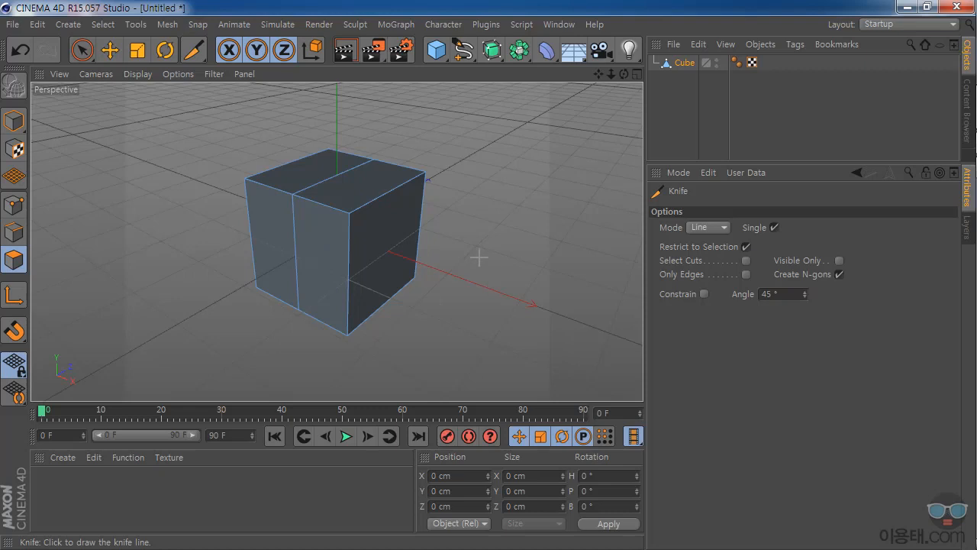
key(ctrl+z)
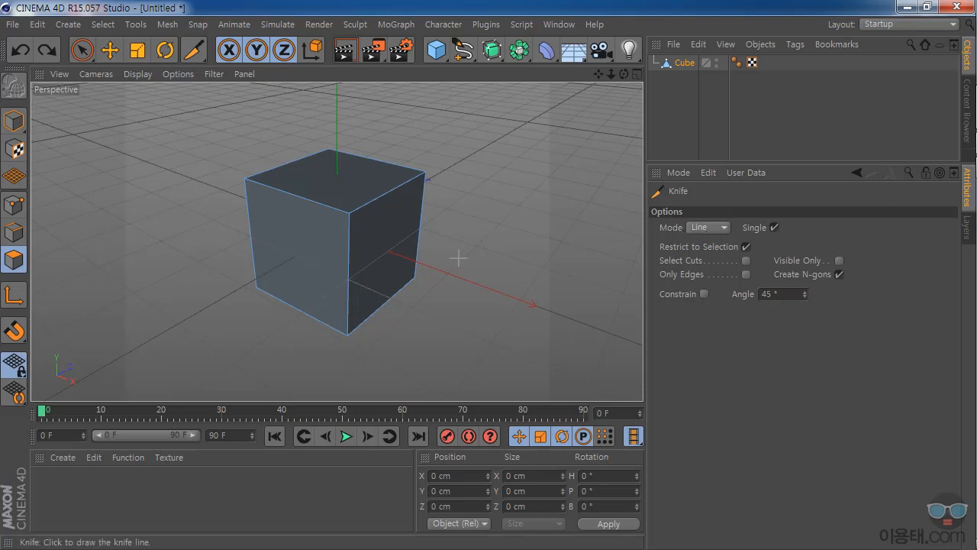
- Try another diagonal Line cut through the cube in the perspective view and undo it
mouse_move(190, 196)
mouse_down()
mouse_move(338, 283)
mouse_move(494, 357)
mouse_up()
key(ctrl+z)
- Set the Knife mode to Plane, try an X-Y plane cut across the cube's middle, and undo it
click(707, 227)
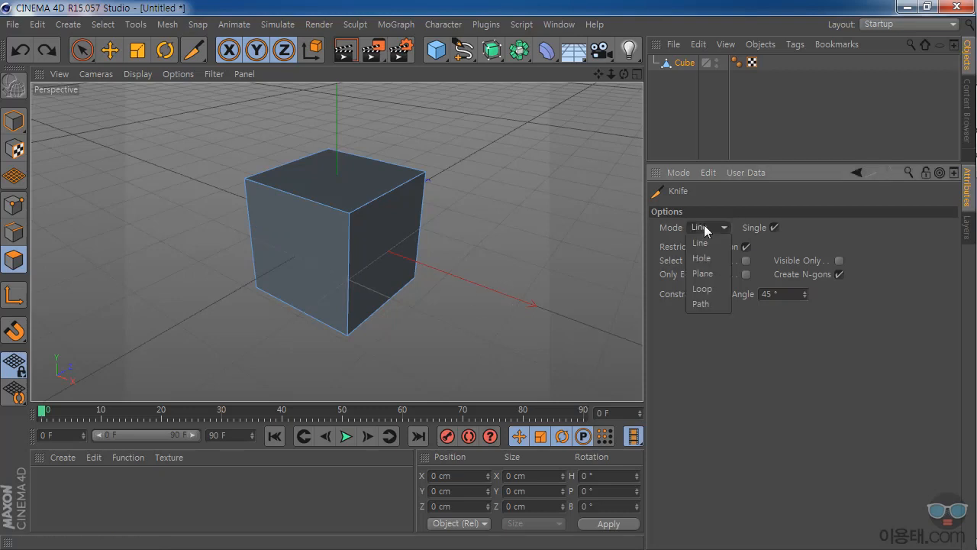
click(713, 274)
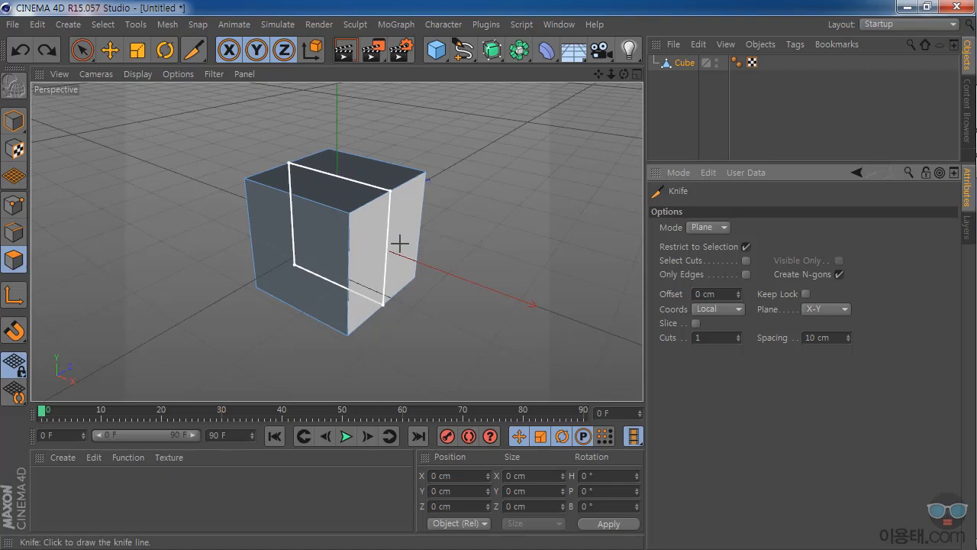
click(399, 243)
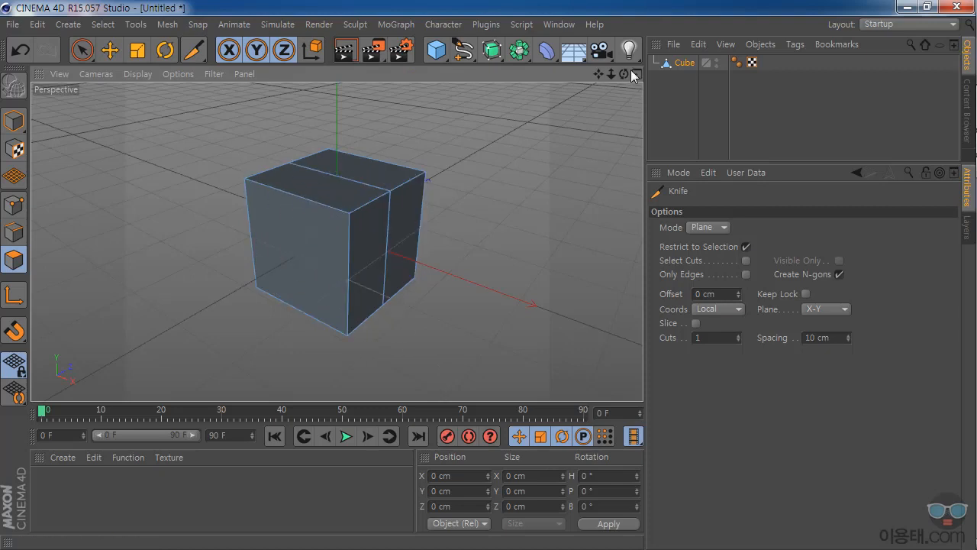
mouse_move(623, 74)
mouse_down()
mouse_move(336, 241)
mouse_move(618, 58)
mouse_up()
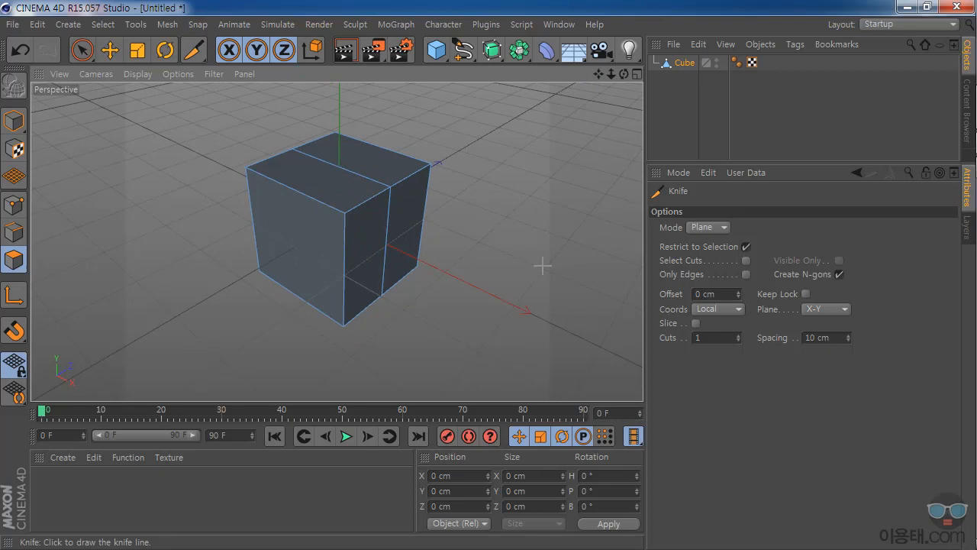
key(ctrl+z)
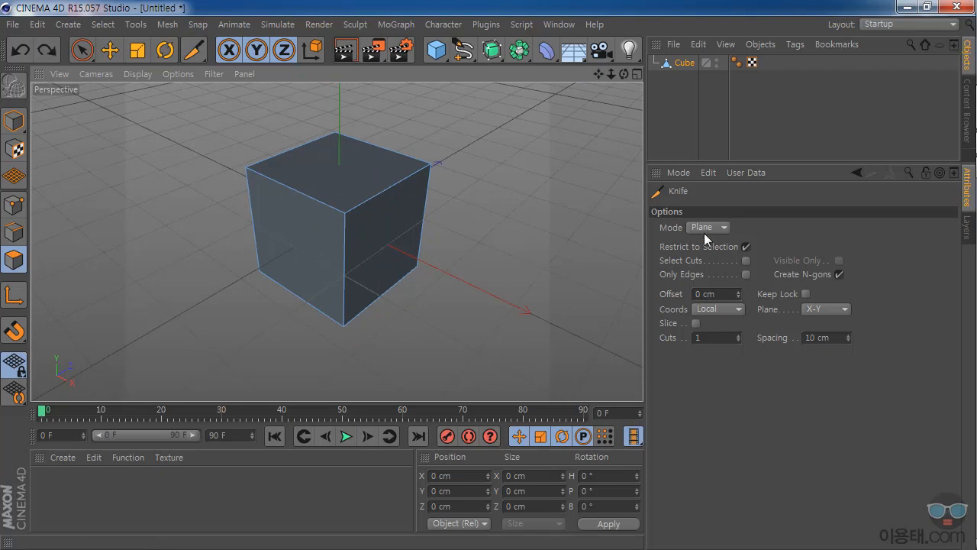
- Set the Knife mode to Loop and preview a loop cut around the cube
click(704, 229)
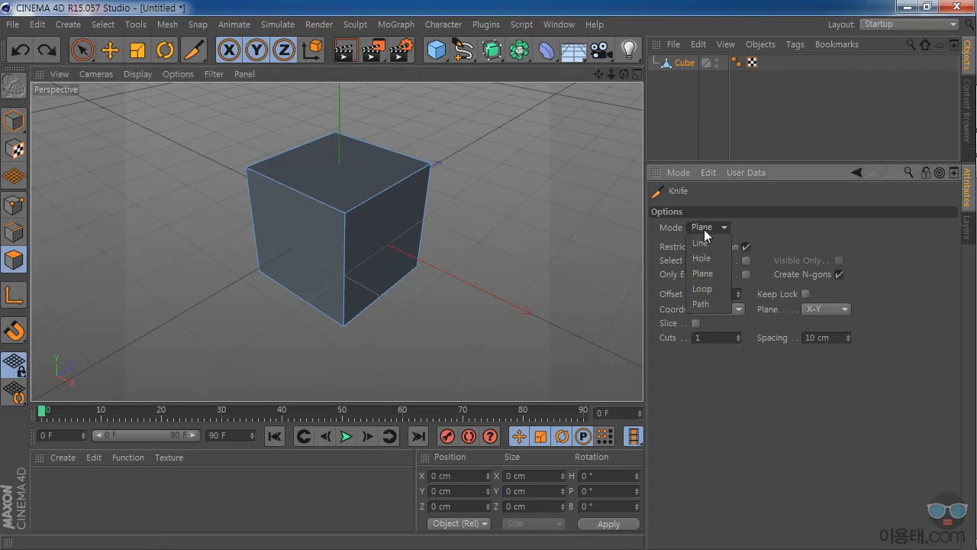
click(709, 290)
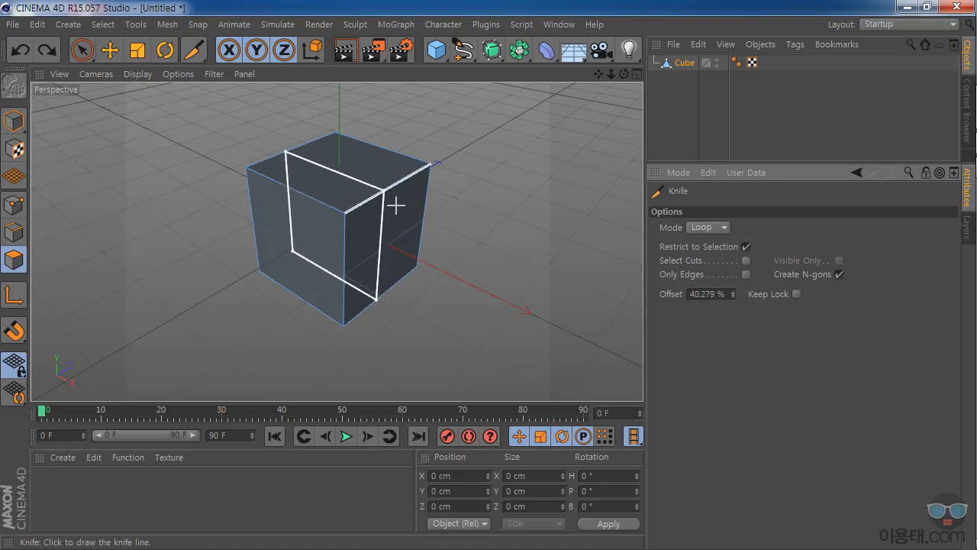
- Add a sphere primitive and move it along the Z axis until it is clear of the cube
drag(598, 74, 590, 77)
drag(336, 241, 264, 264)
click(436, 50)
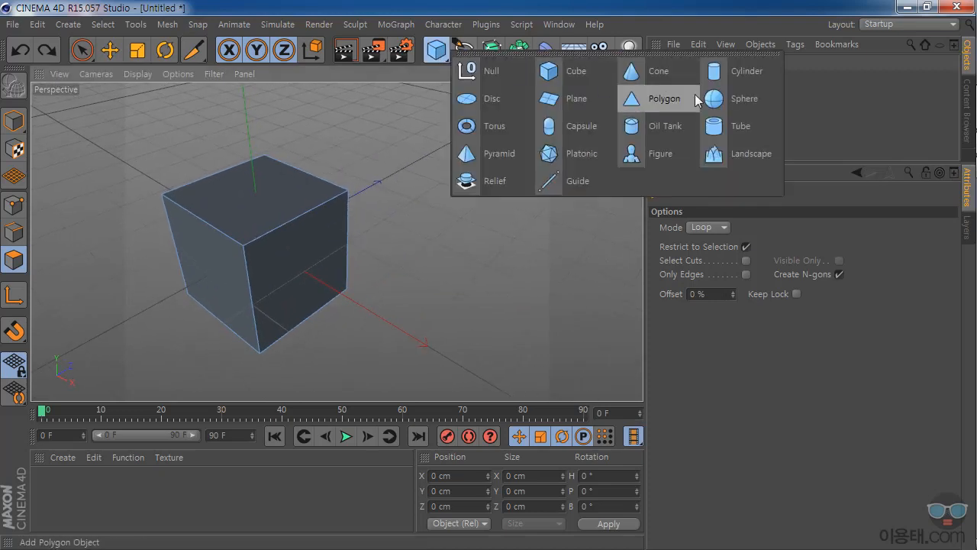
click(752, 102)
key(e)
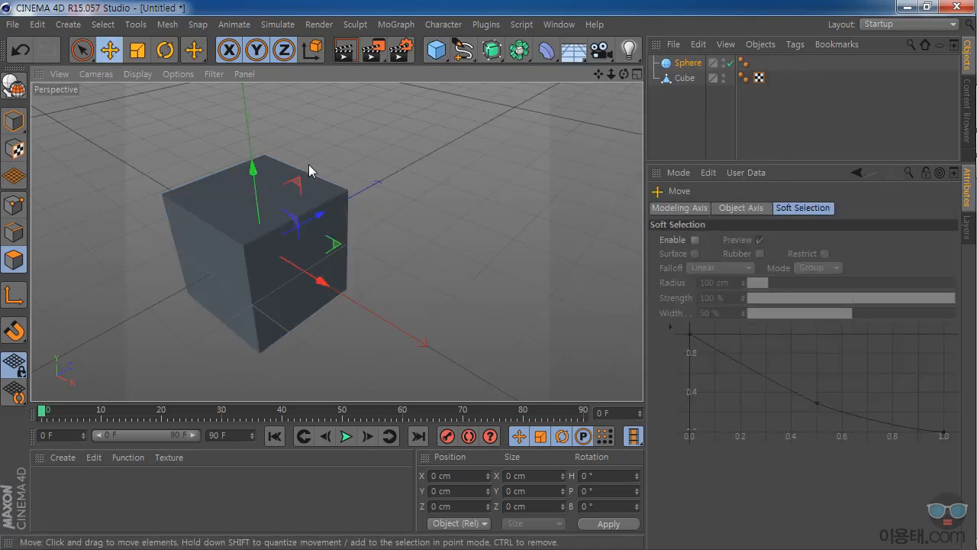
drag(323, 219, 461, 193)
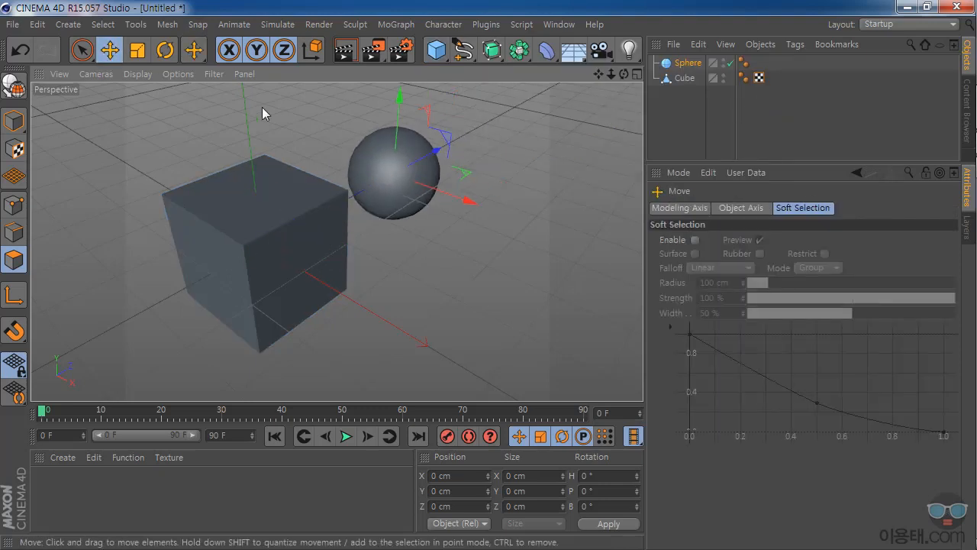
- Convert the sphere into an editable polygon object
click(137, 74)
click(187, 74)
click(187, 74)
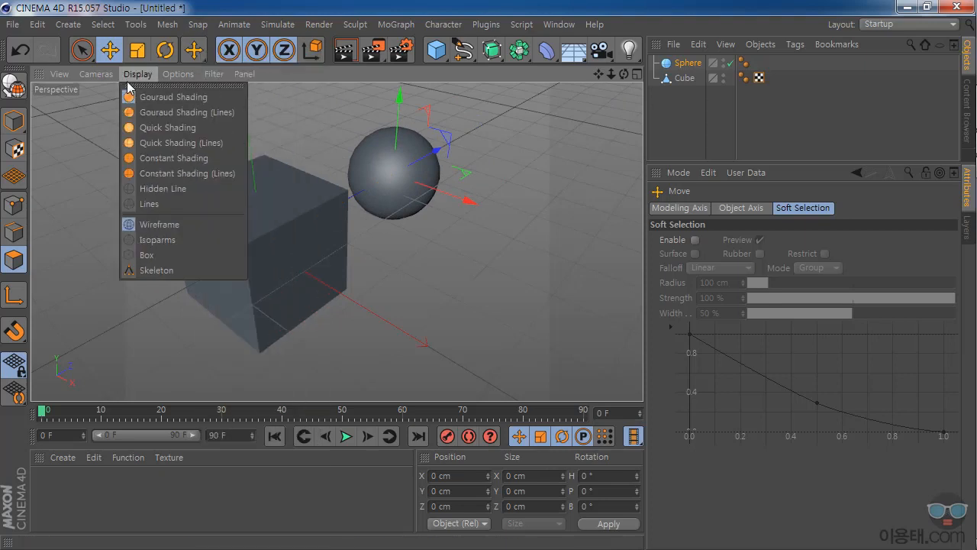
click(13, 85)
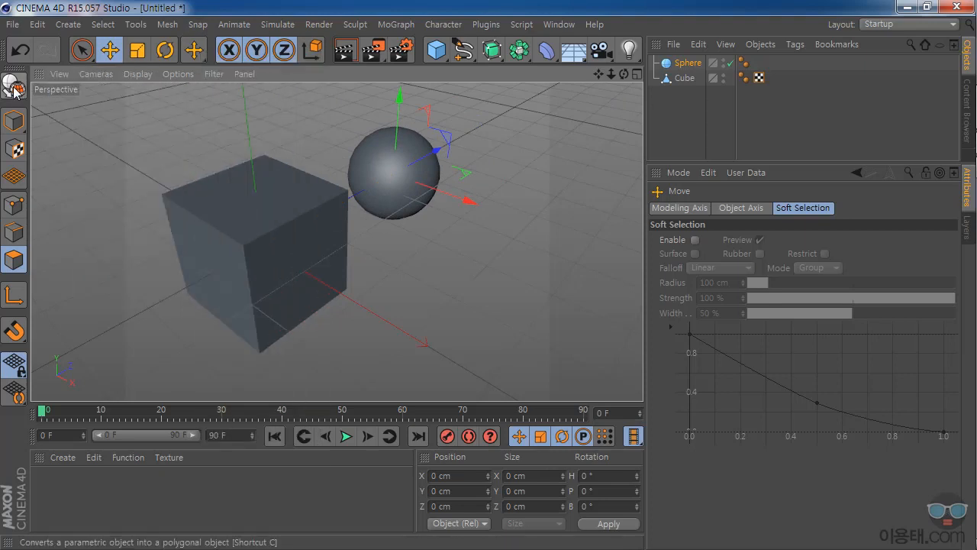
click(14, 85)
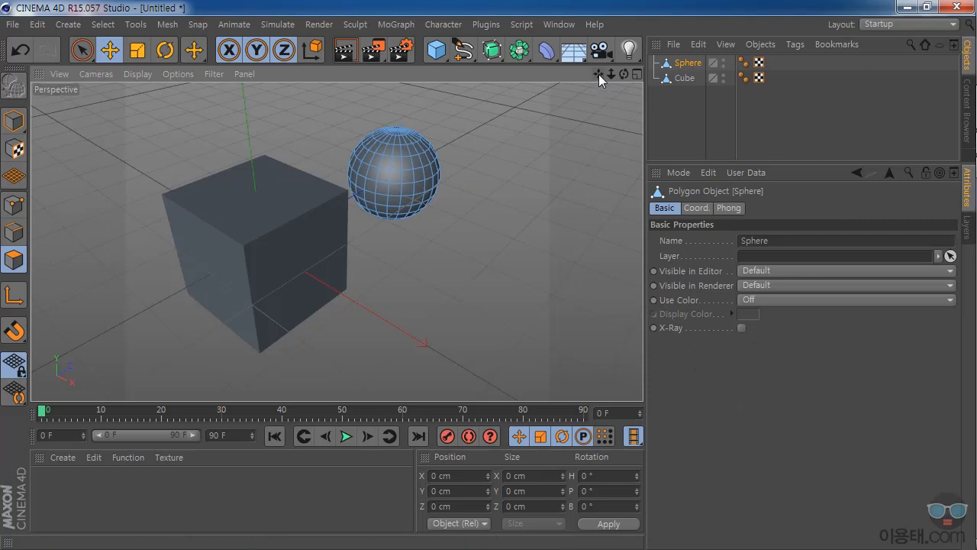
- Activate the Knife tool for the editable sphere and set its mode to Plane
drag(610, 79, 414, 130)
scroll(414, 130, up, 3)
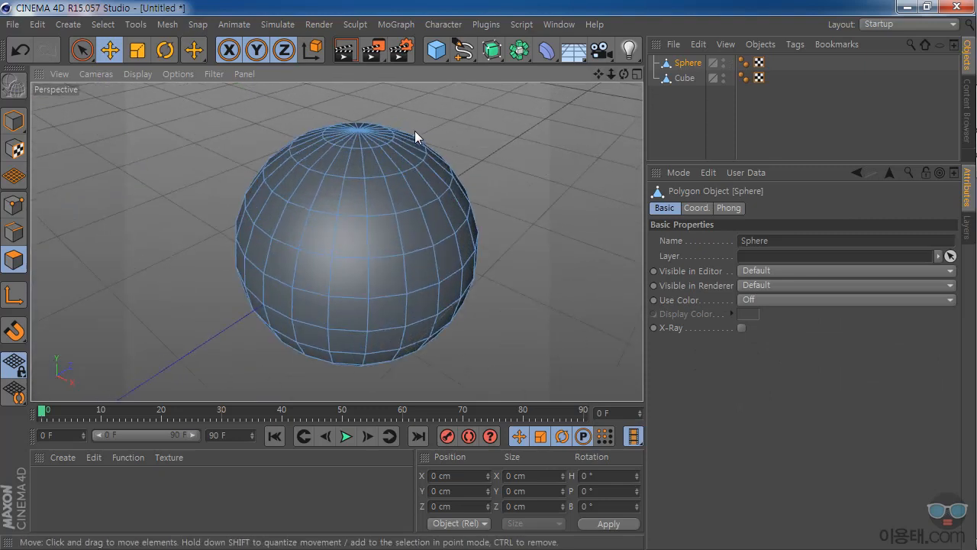
scroll(414, 131, down, 1)
right_click(459, 99)
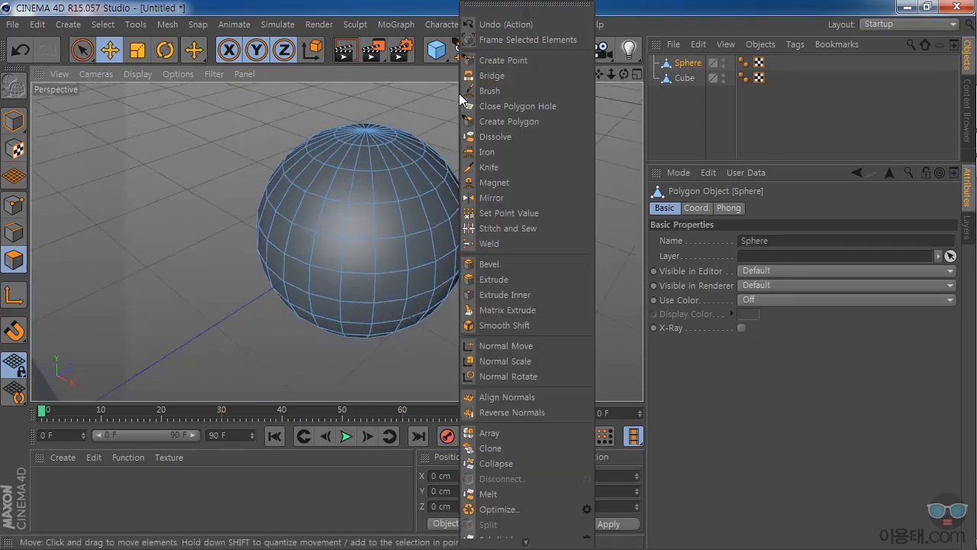
click(504, 168)
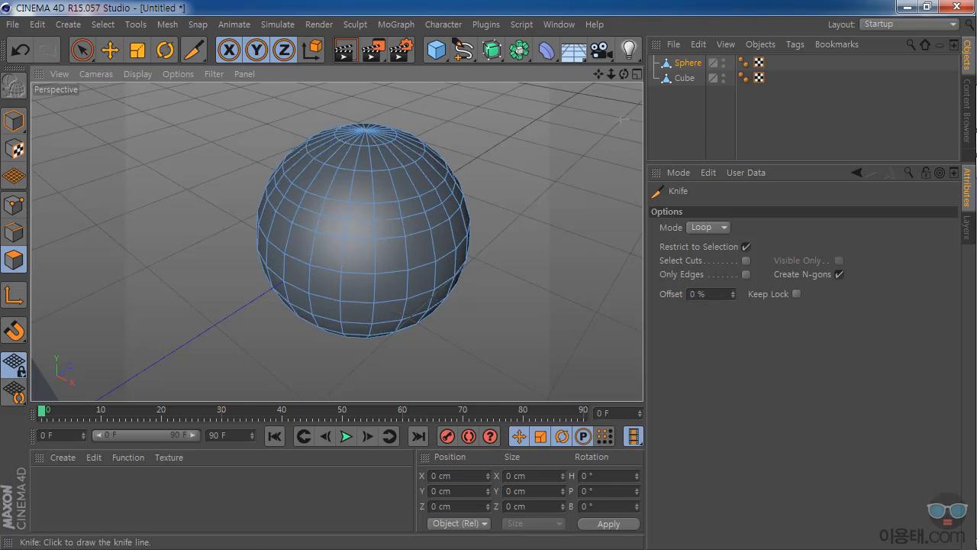
click(707, 227)
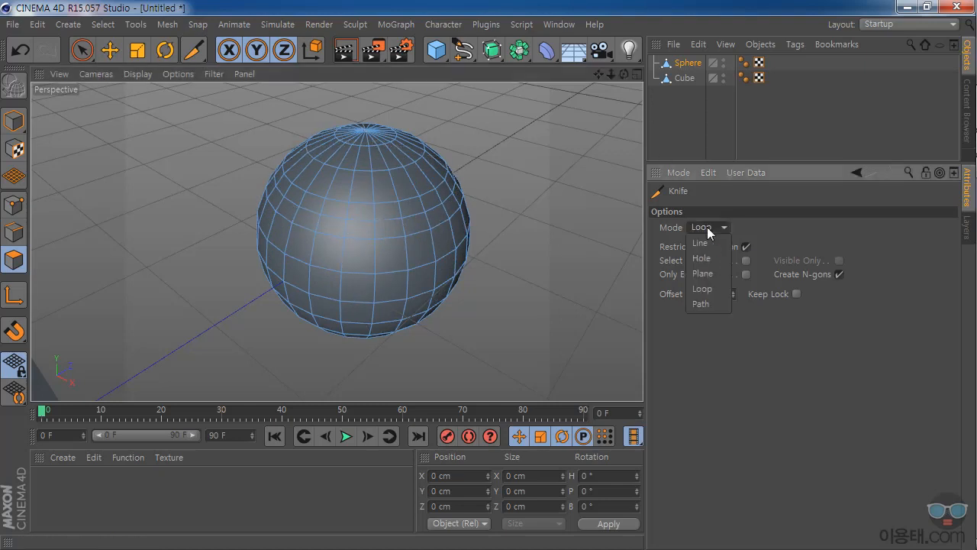
click(719, 274)
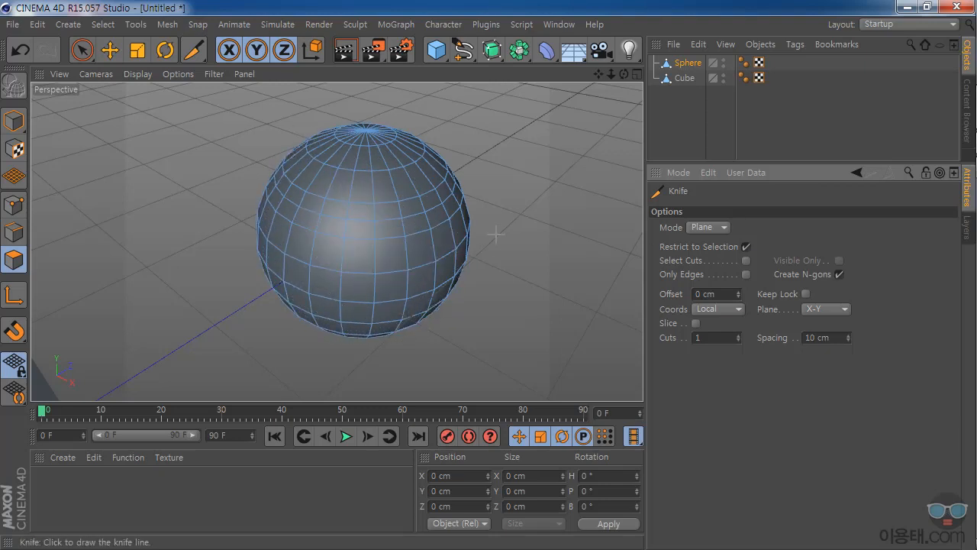
- Compare the Knife options of the Line and Loop modes, and return to Plane mode
click(708, 227)
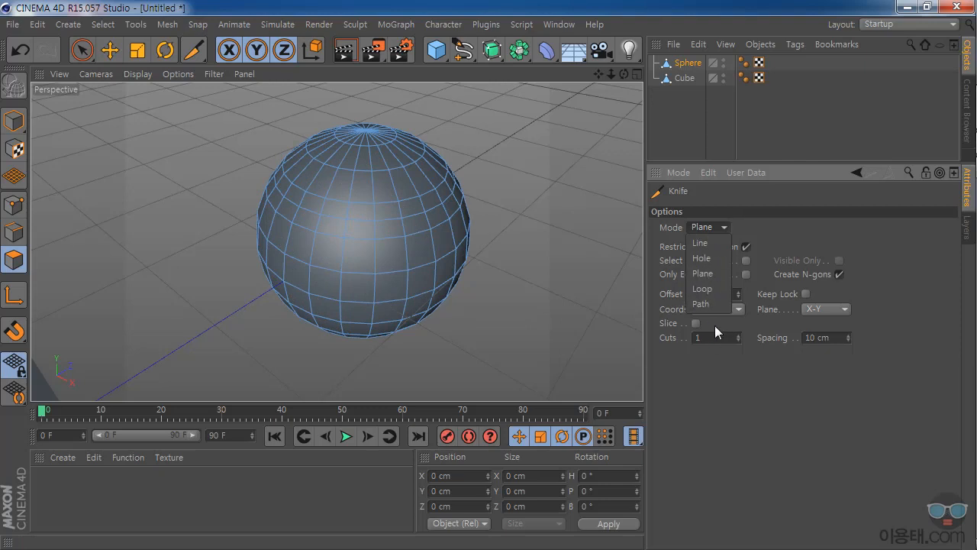
click(733, 387)
click(709, 228)
click(711, 243)
click(698, 225)
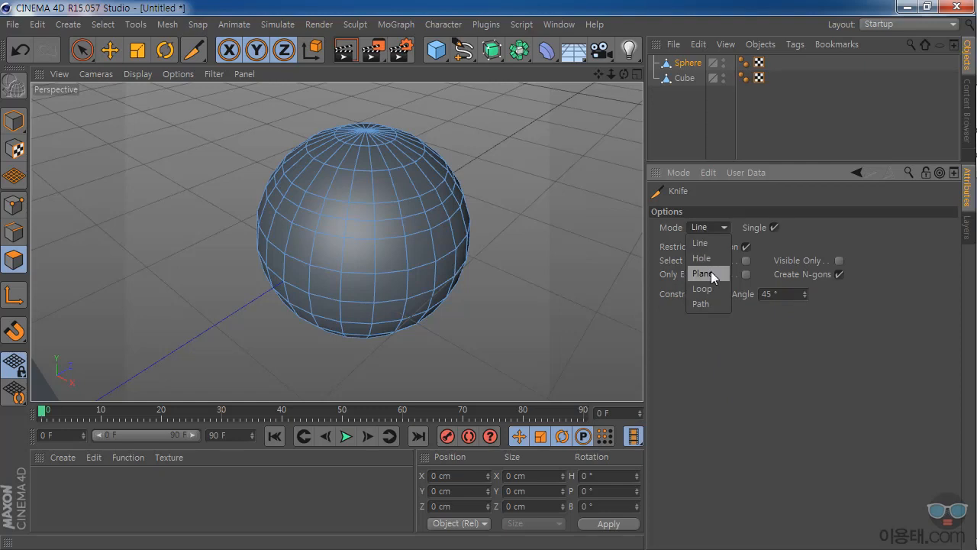
click(712, 289)
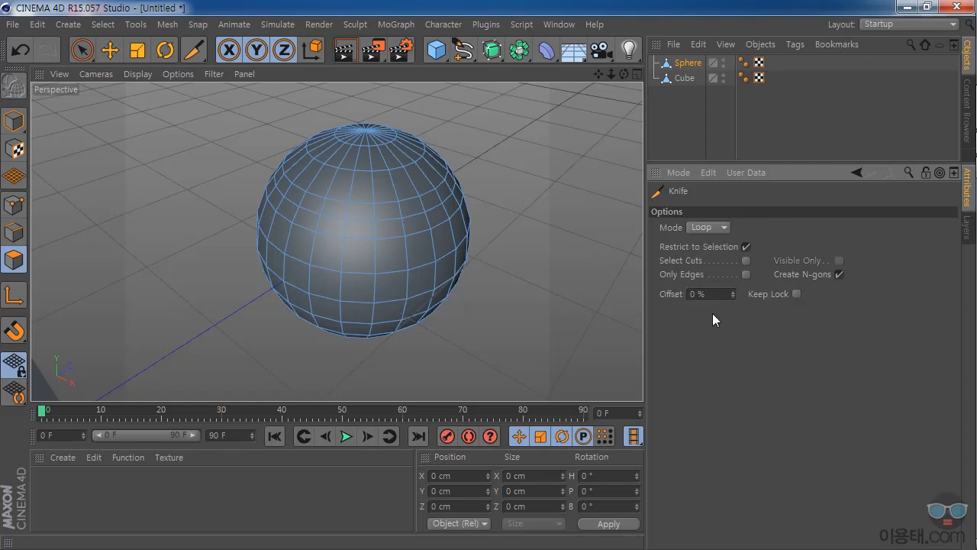
click(702, 227)
click(710, 274)
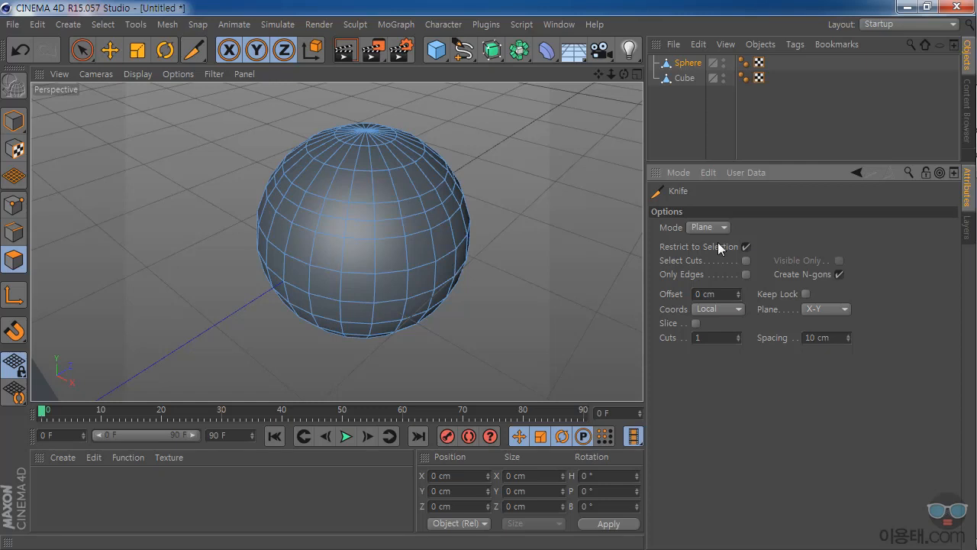
- Select the cube and activate the Knife tool for it
click(679, 81)
drag(596, 76, 631, 51)
alt+middle_drag(339, 242, 334, 242)
click(684, 81)
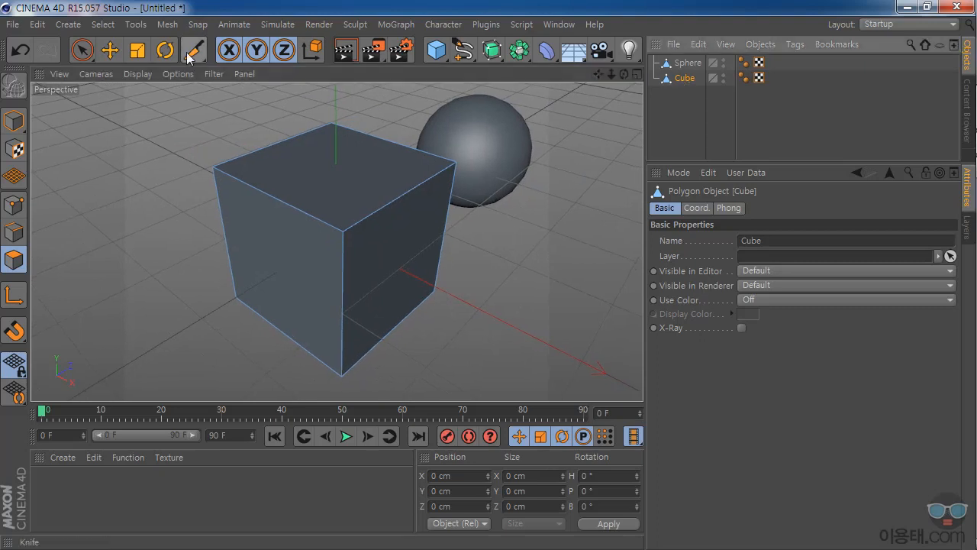
click(192, 53)
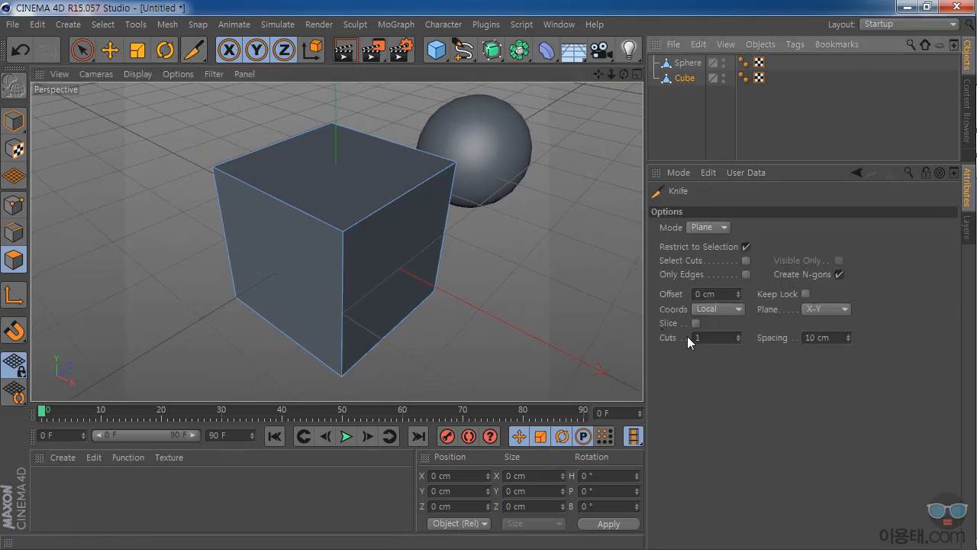
- Preview a Y-Z plane cut on the cube, and change the cutting plane to X-Z
click(825, 310)
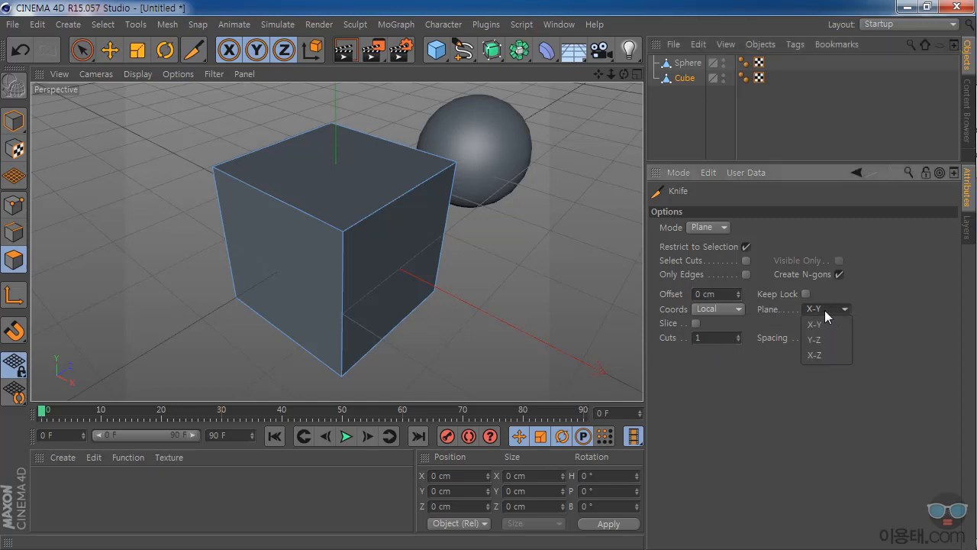
click(827, 341)
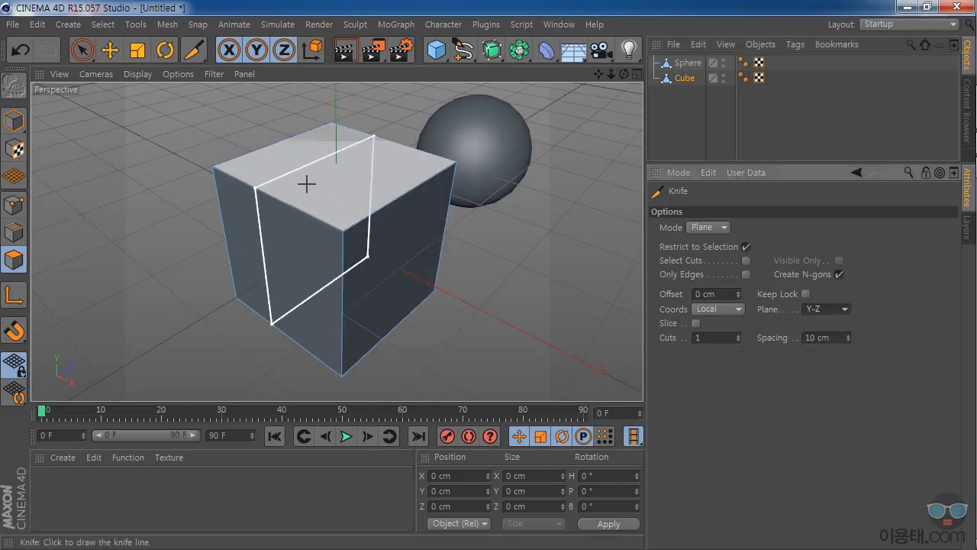
click(823, 309)
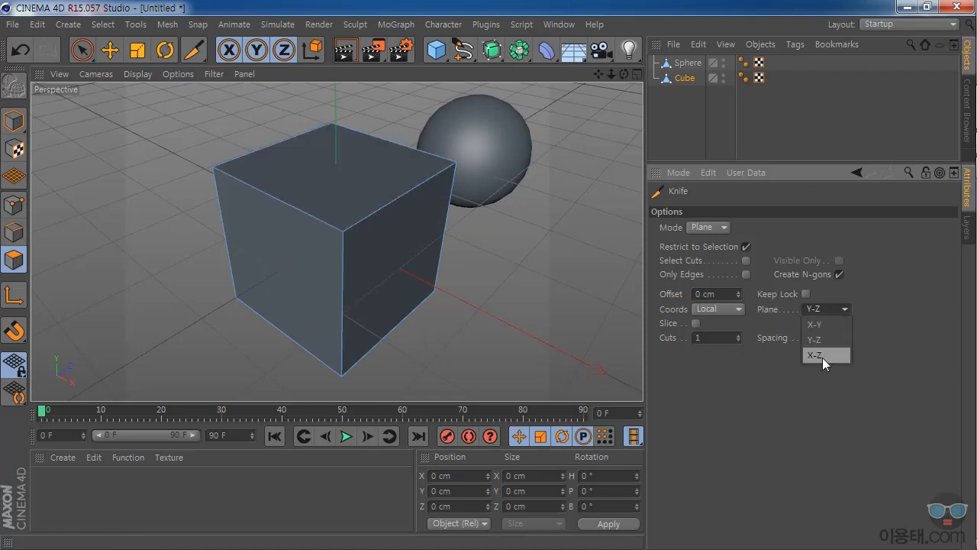
click(821, 355)
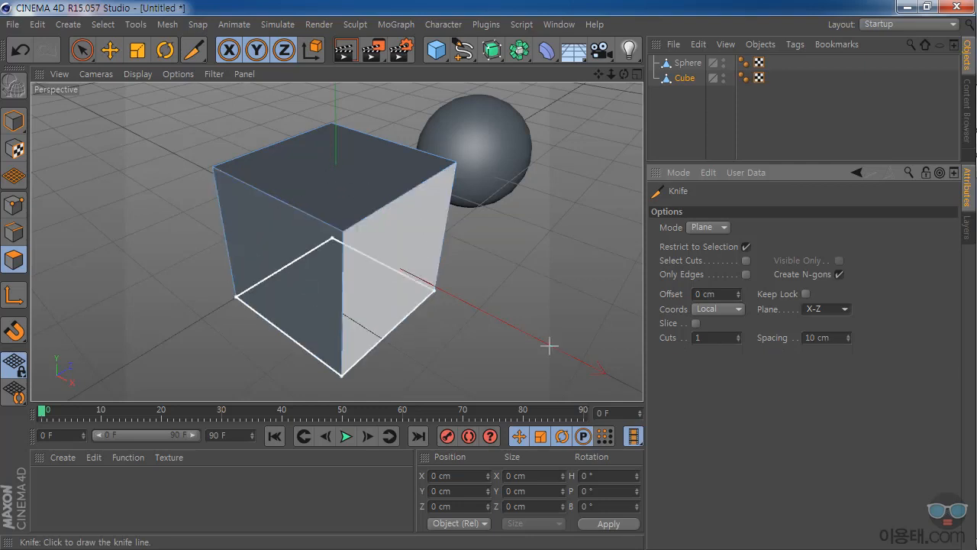
- Set the number of cuts to 5, try the X-Z plane cuts through the cube, and undo them
click(715, 341)
text(5)
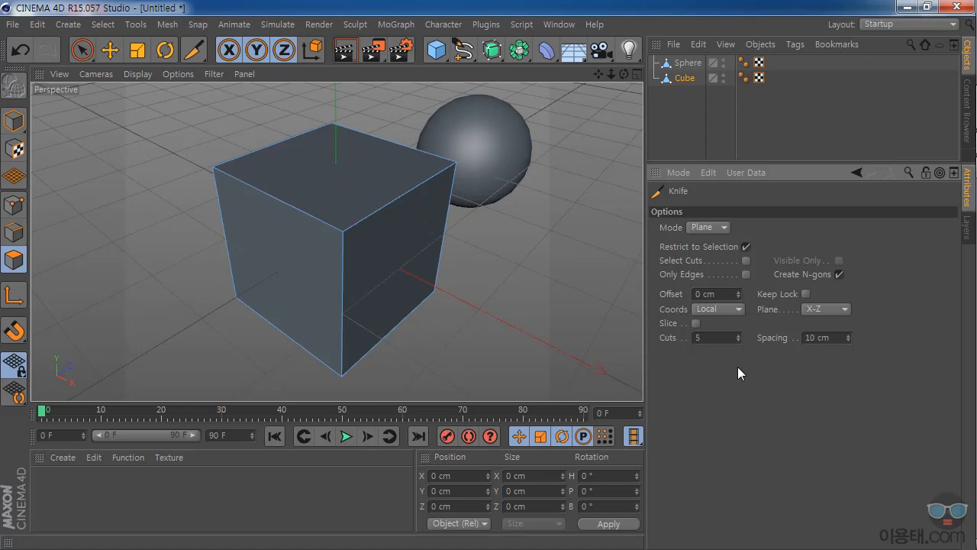
click(380, 308)
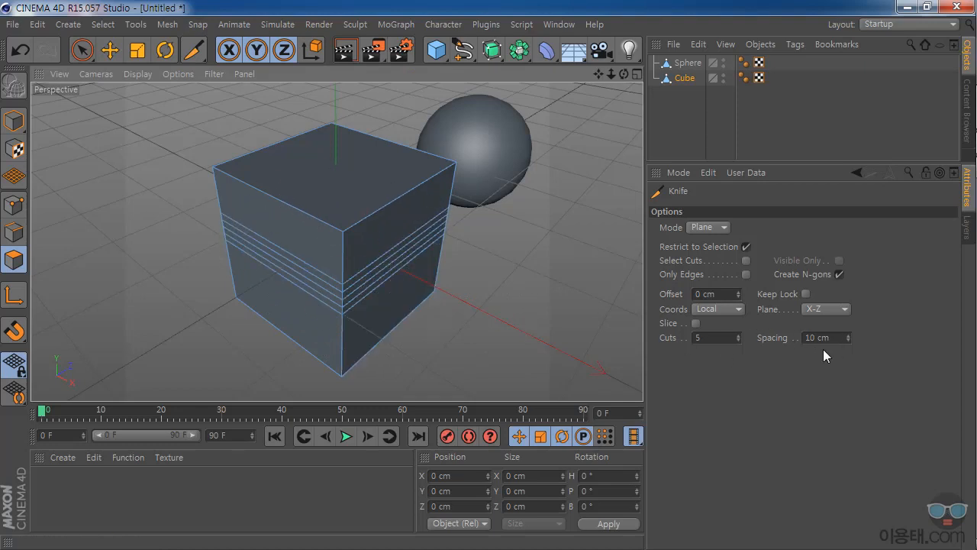
key(ctrl+z)
- Set the cut spacing to 25 cm, try the wider-spaced plane cuts on the cube, and undo them
drag(839, 340, 684, 354)
text(25)
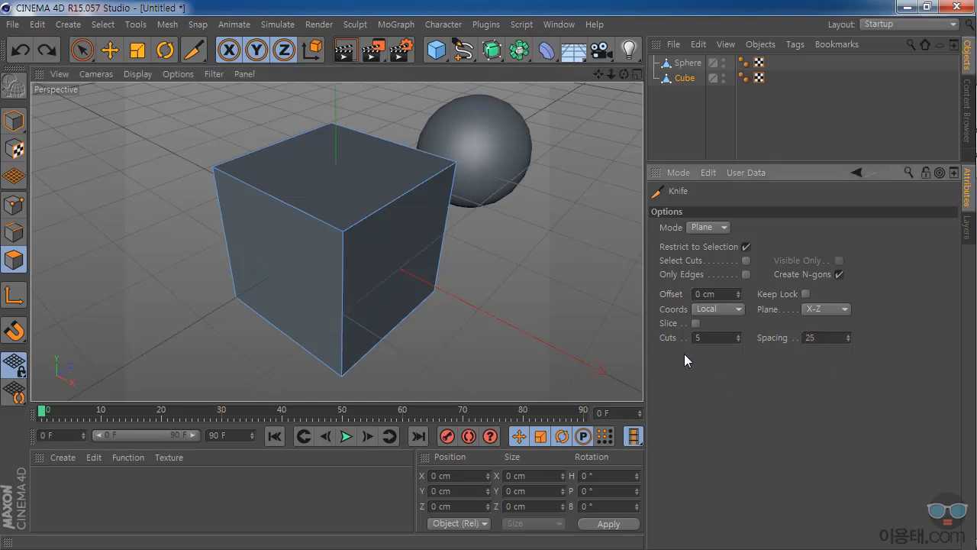
key(Return)
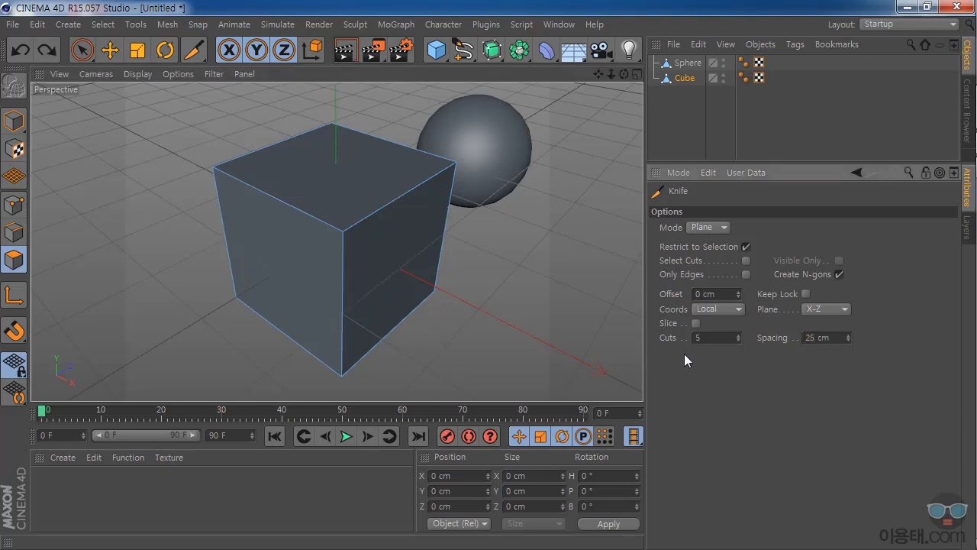
click(375, 336)
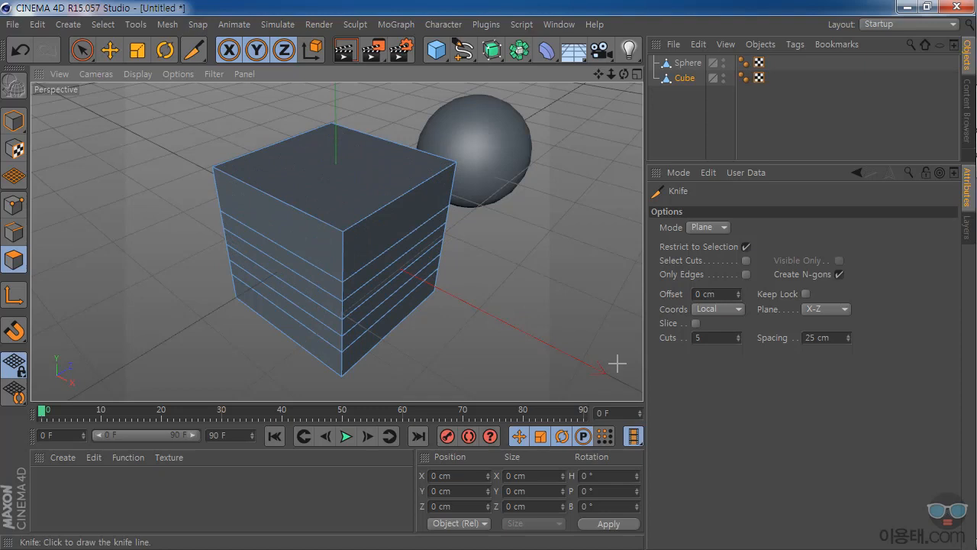
key(ctrl+z)
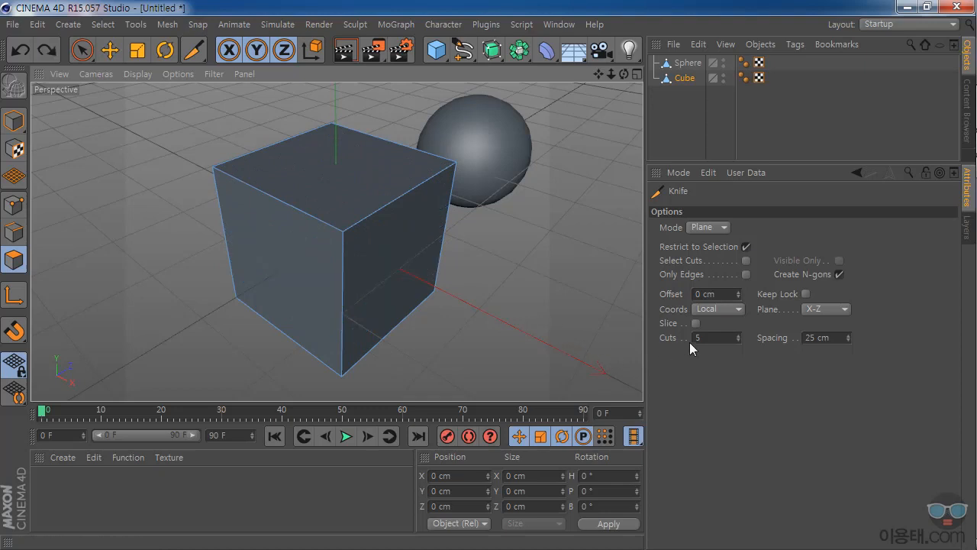
- Reset the Knife's plane cuts to 1 and the spacing to 10 cm
double_click(710, 347)
text(1)
key(Tab)
text(10)
key(Return)
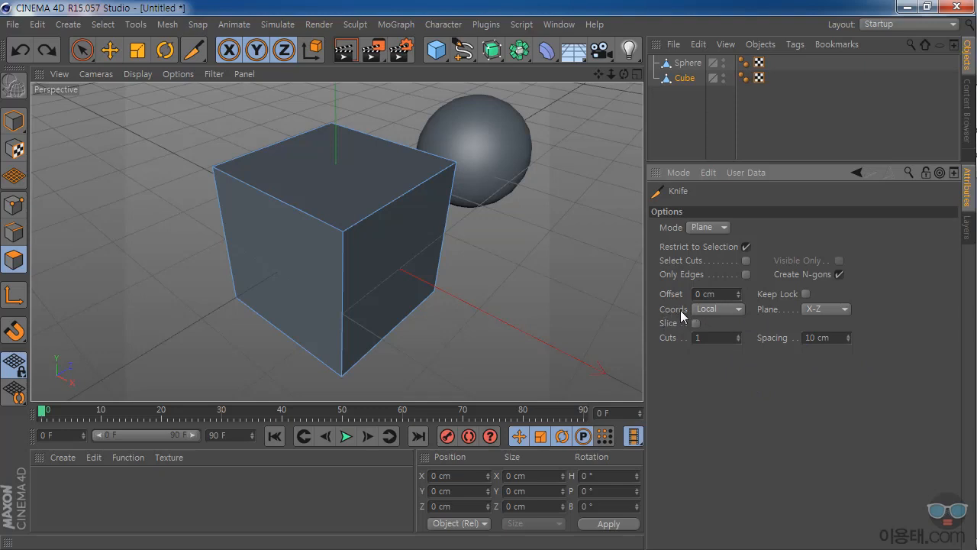
- Try the World and Camera coordinates for the plane cut on the cube, and return to Local
click(723, 309)
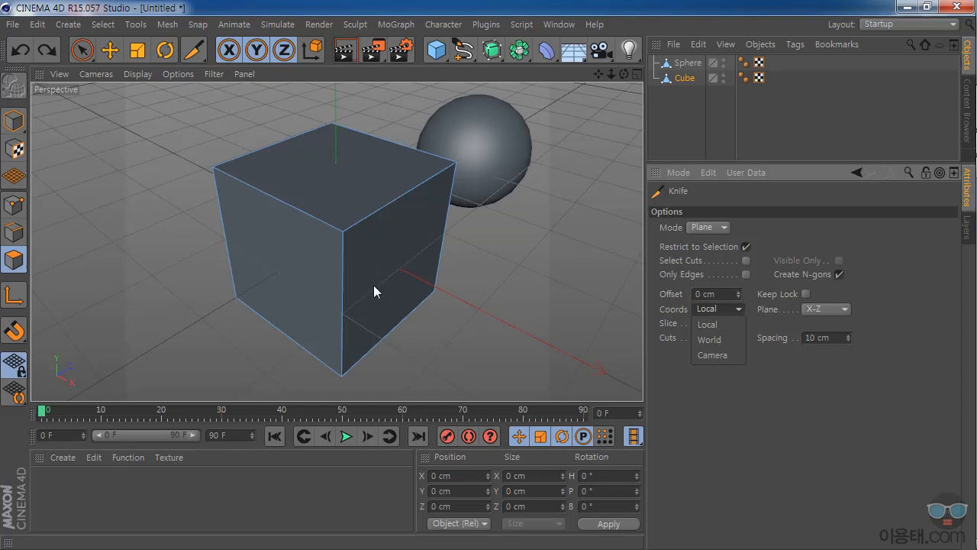
click(721, 340)
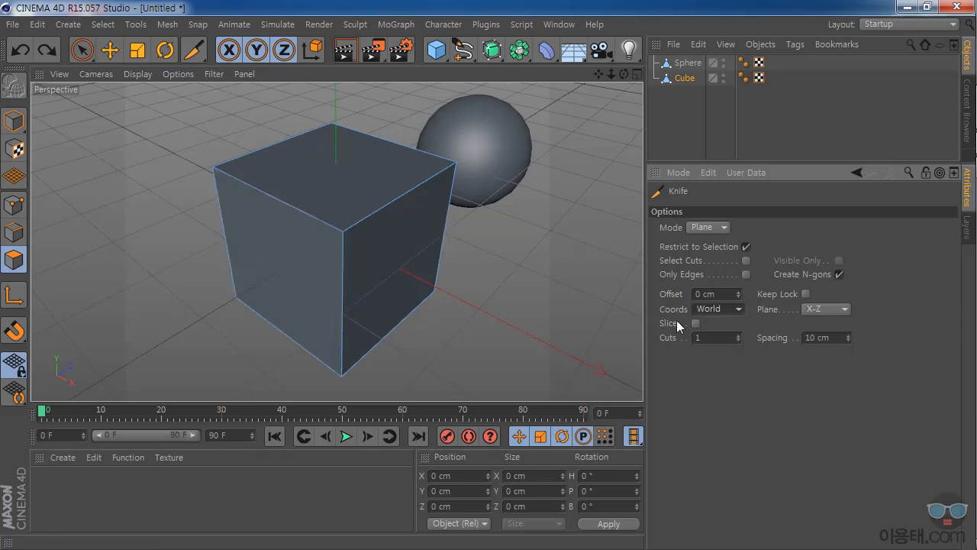
click(729, 310)
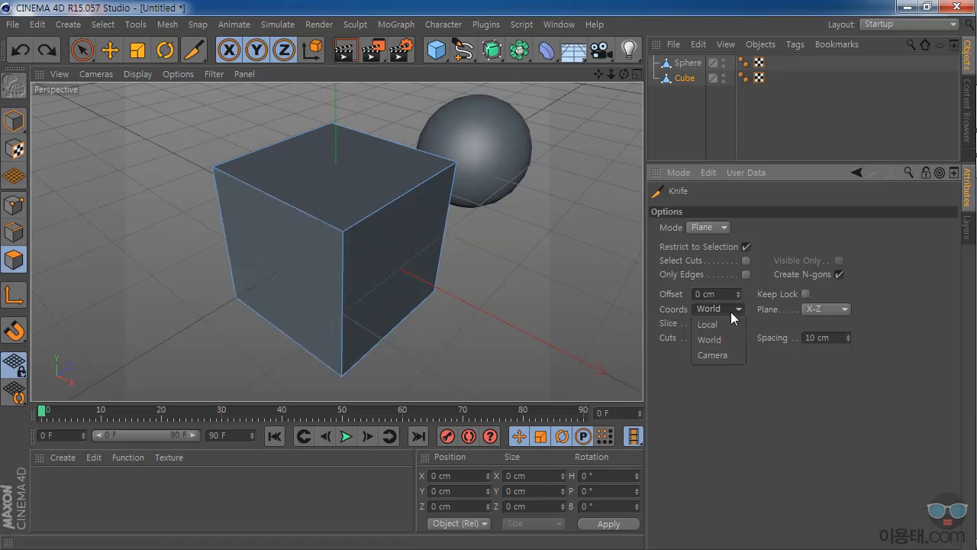
click(715, 354)
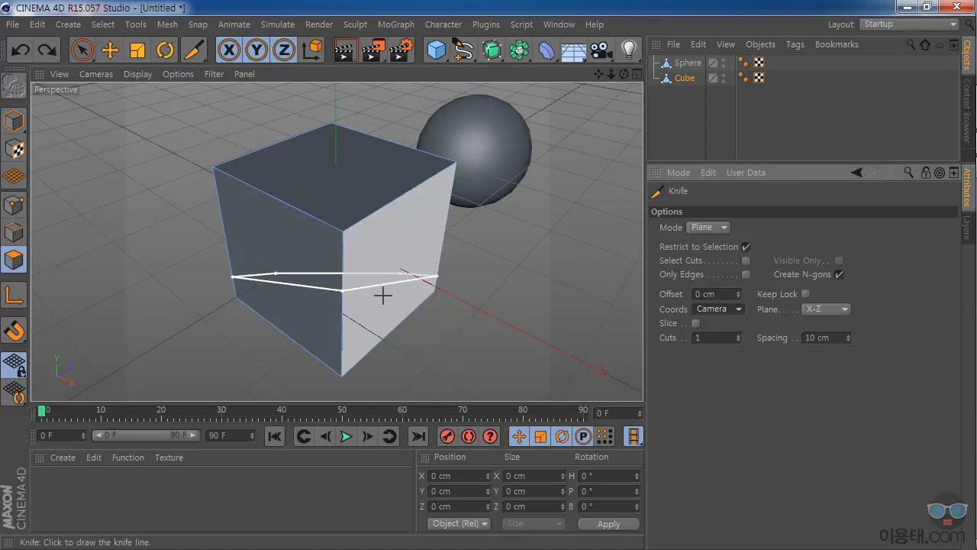
click(734, 309)
click(721, 325)
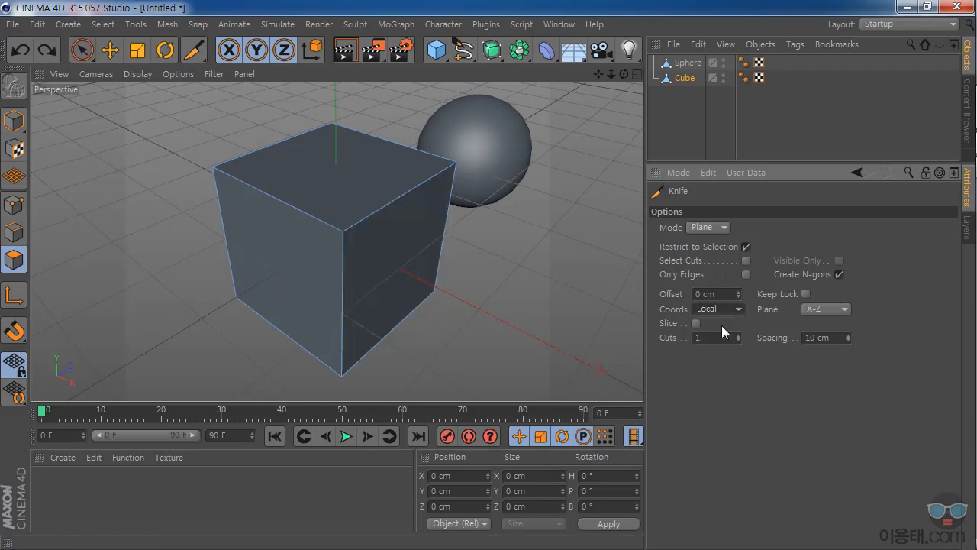
- Set the Knife mode to Line, try a line cut across the cube's two front faces, and undo it
click(709, 227)
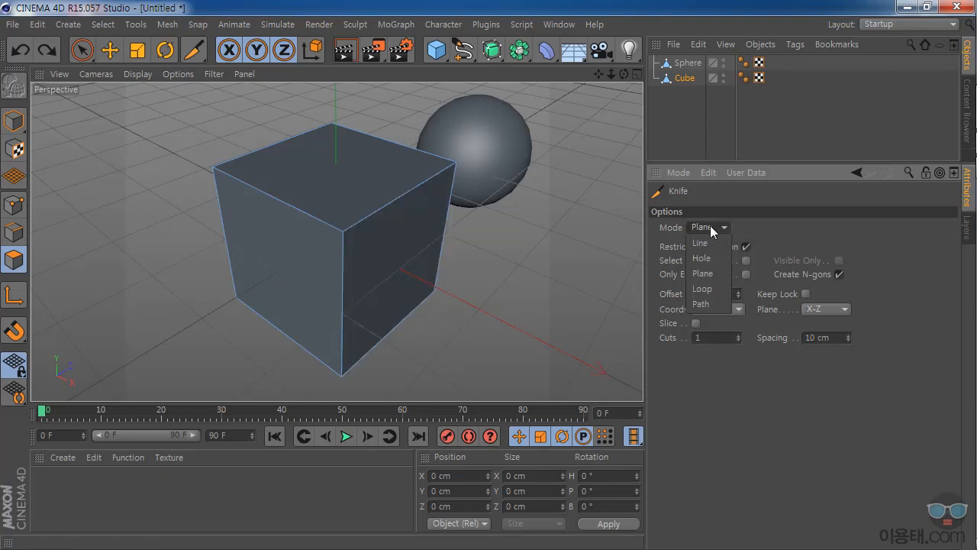
click(713, 243)
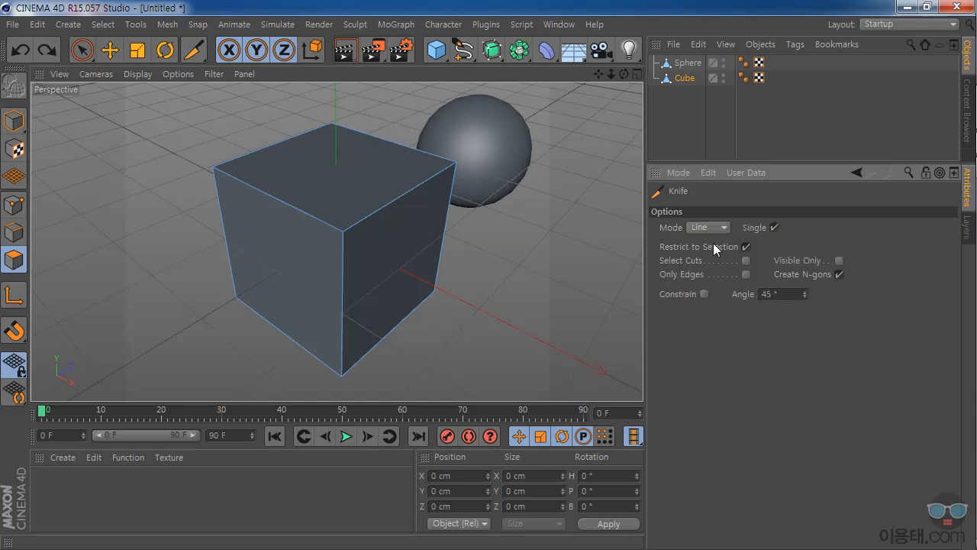
click(714, 223)
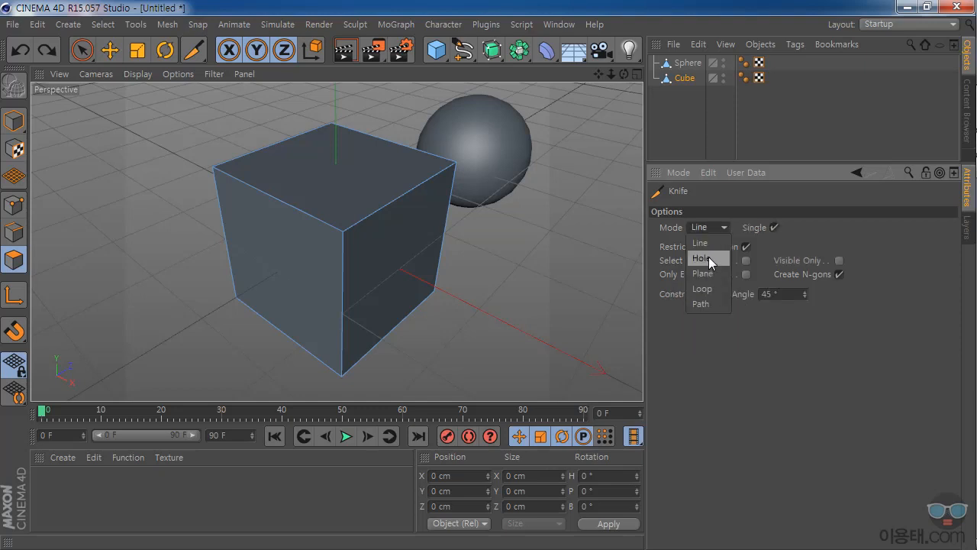
click(704, 241)
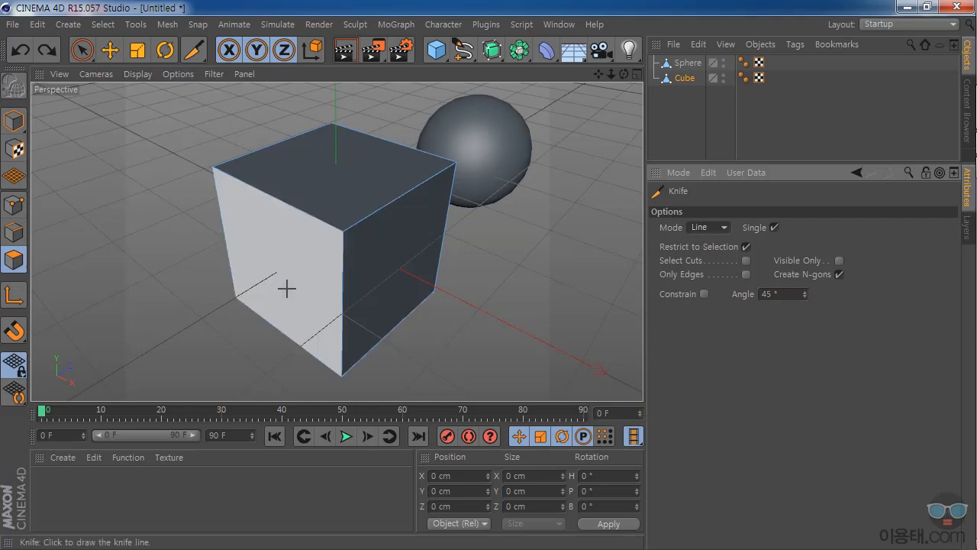
drag(158, 209, 496, 363)
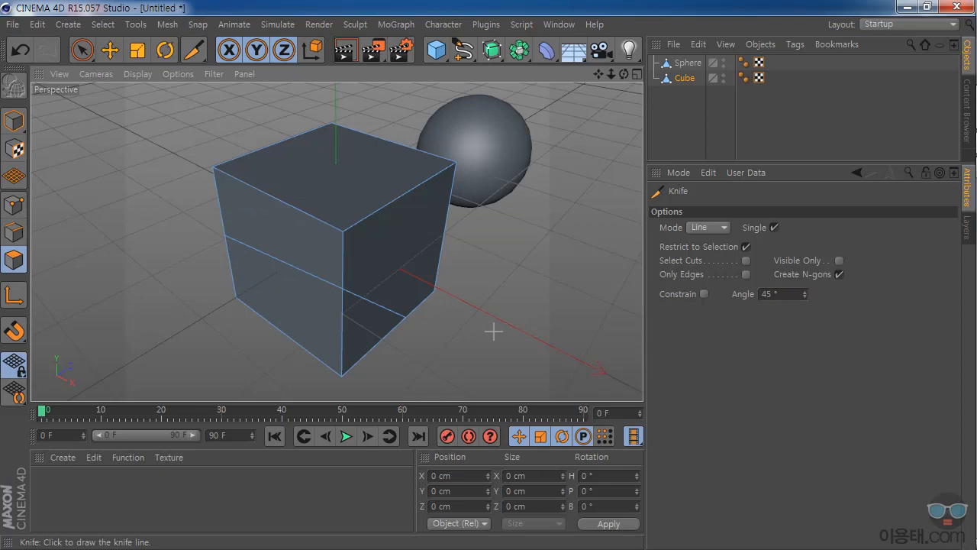
key(ctrl+z)
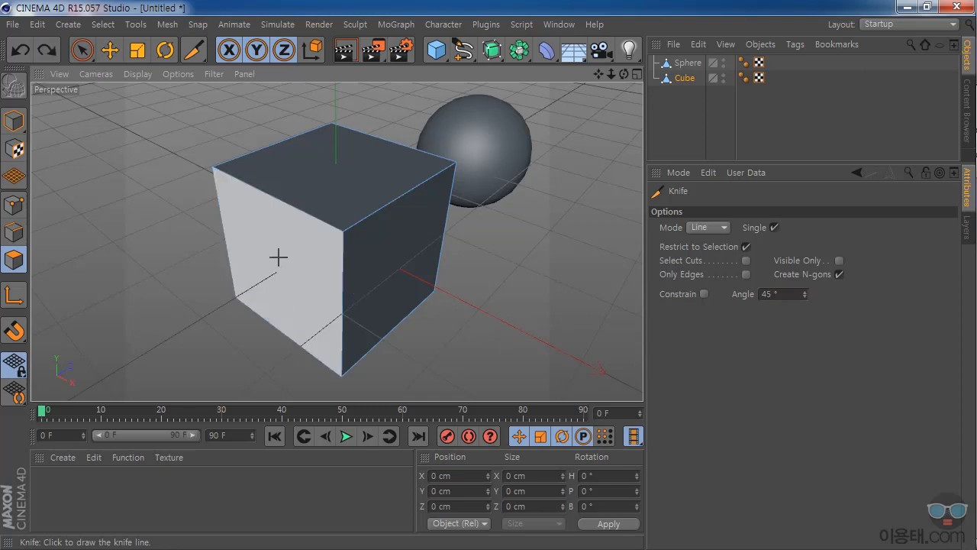
- Select the cube's left front polygon with Live Selection and reactivate the Knife tool
key(space)
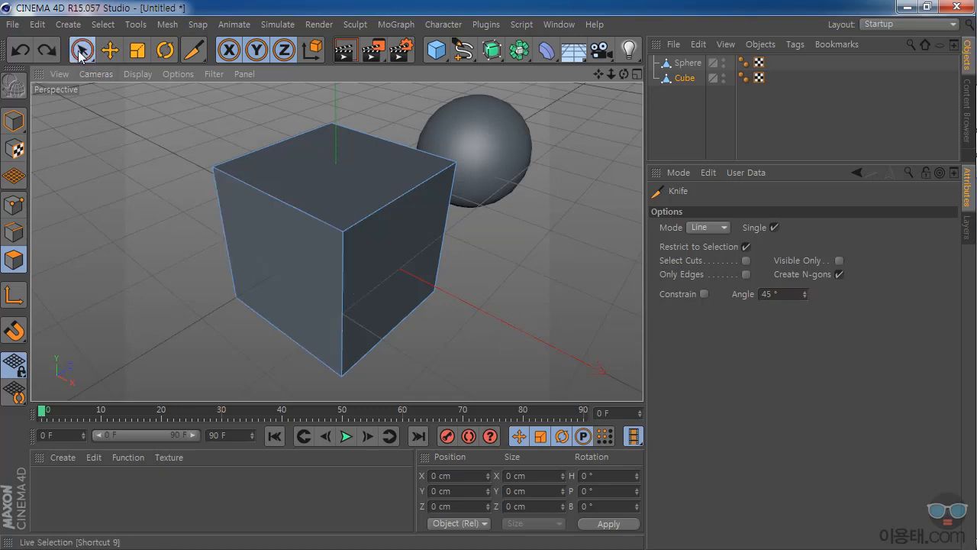
click(297, 281)
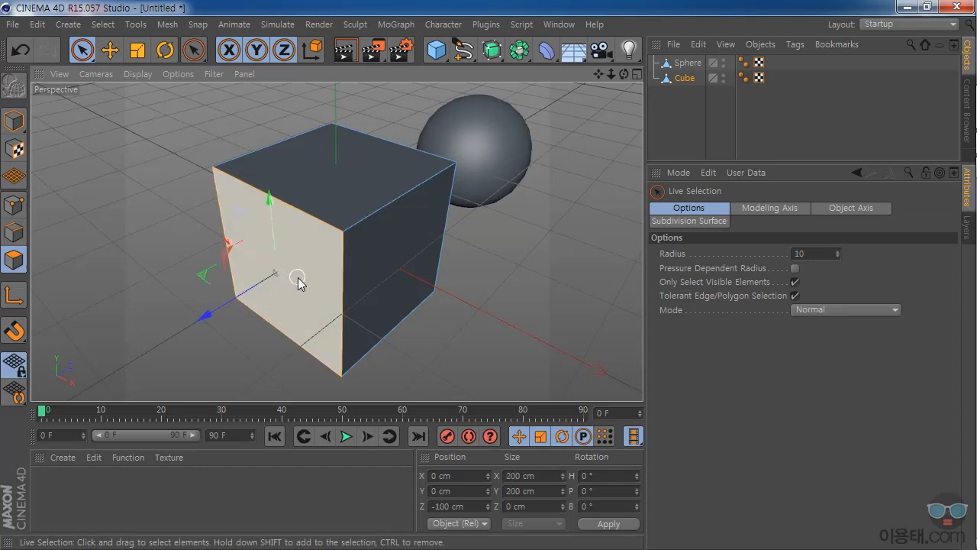
click(193, 50)
click(249, 106)
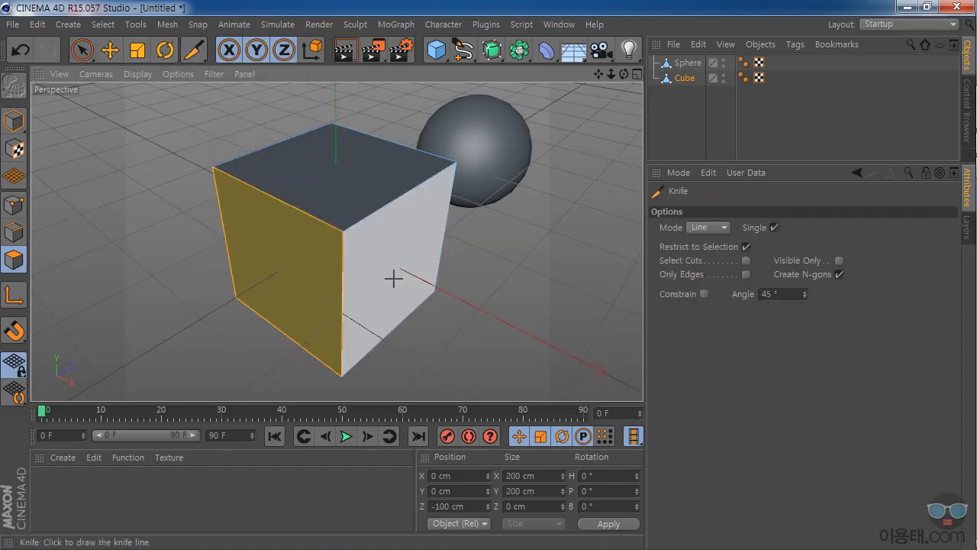
drag(382, 266, 488, 276)
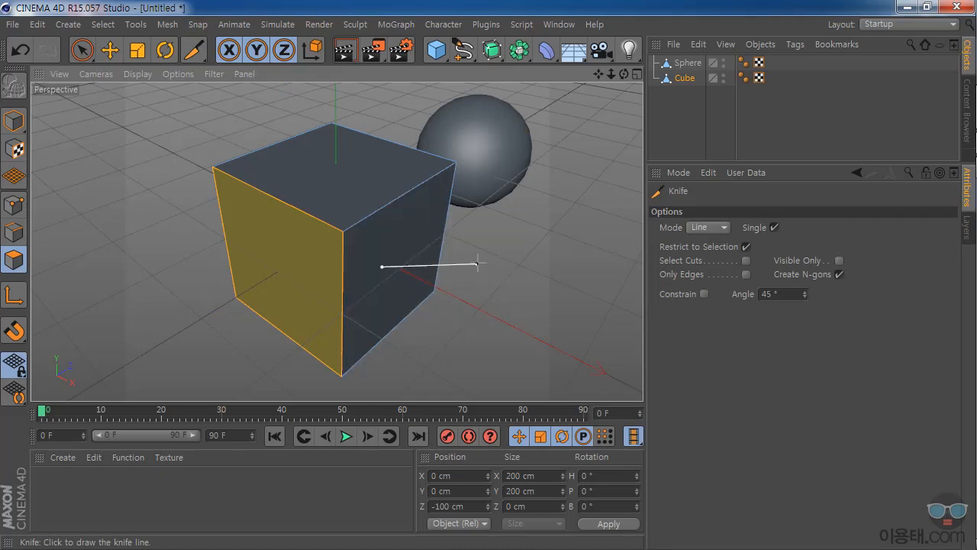
right_click(489, 255)
click(480, 281)
click(484, 308)
click(138, 50)
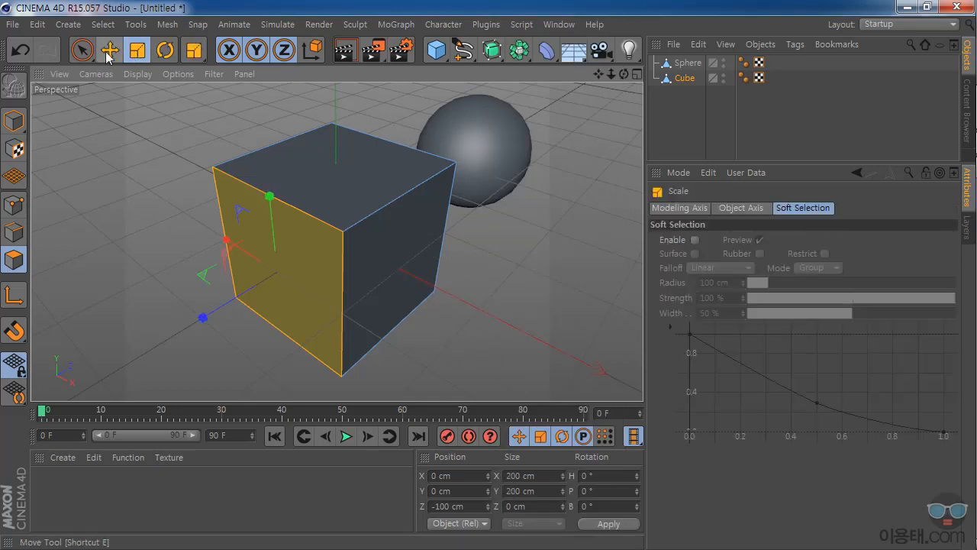
click(82, 50)
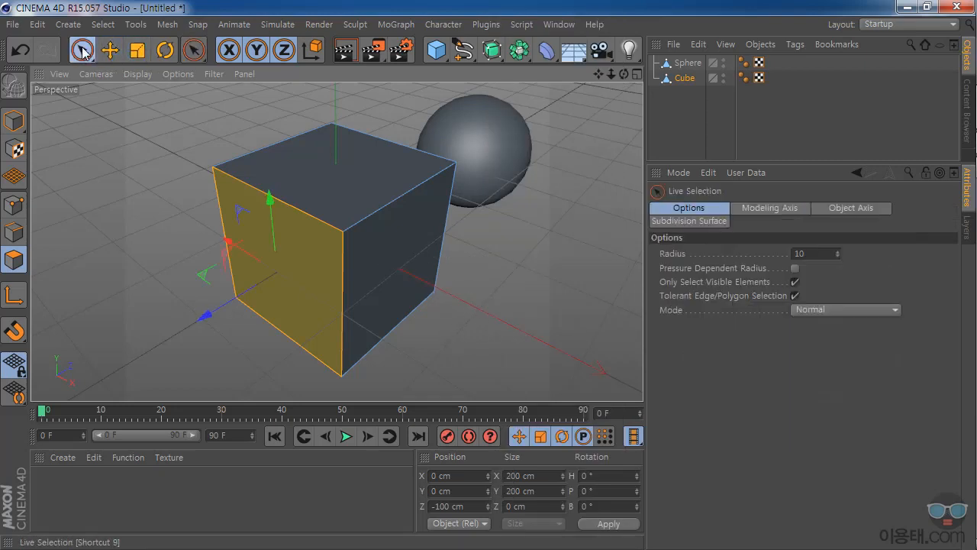
click(279, 283)
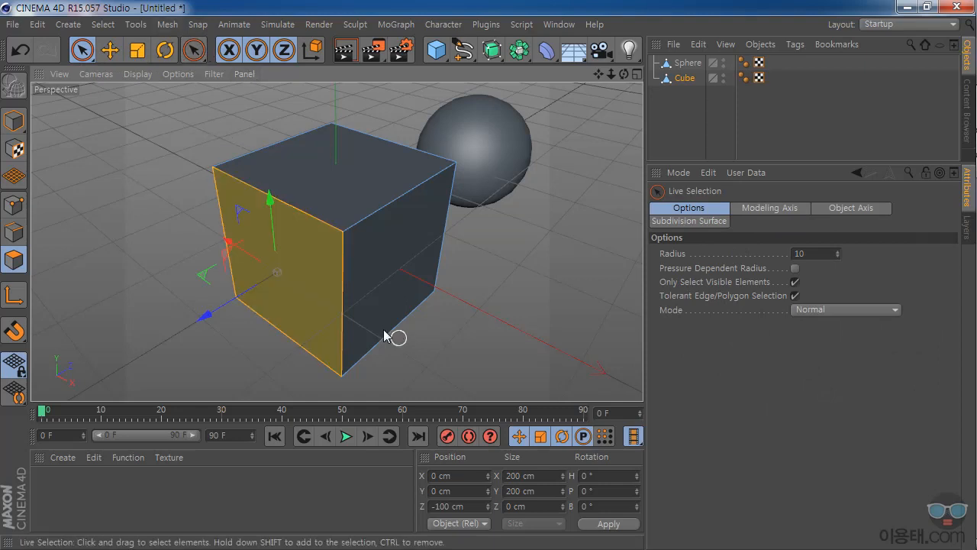
click(193, 50)
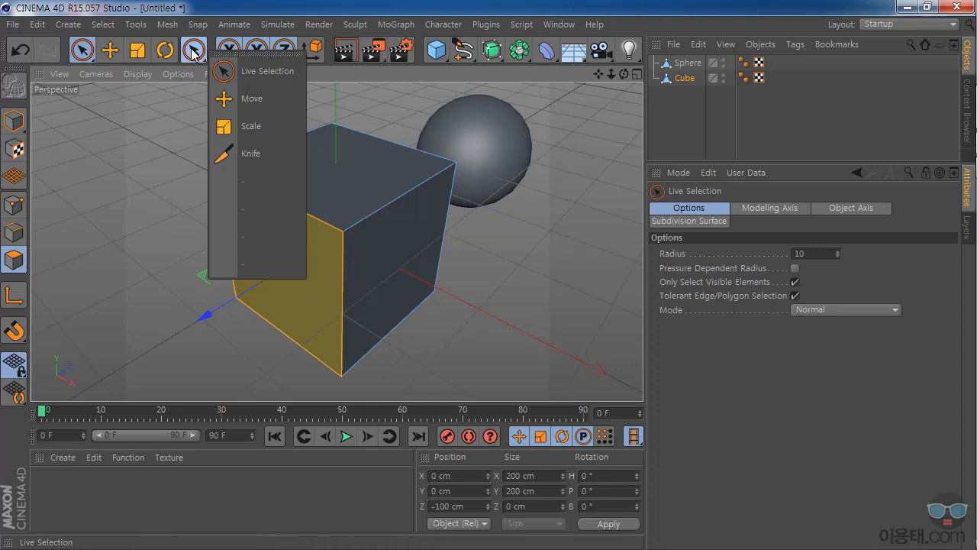
click(251, 153)
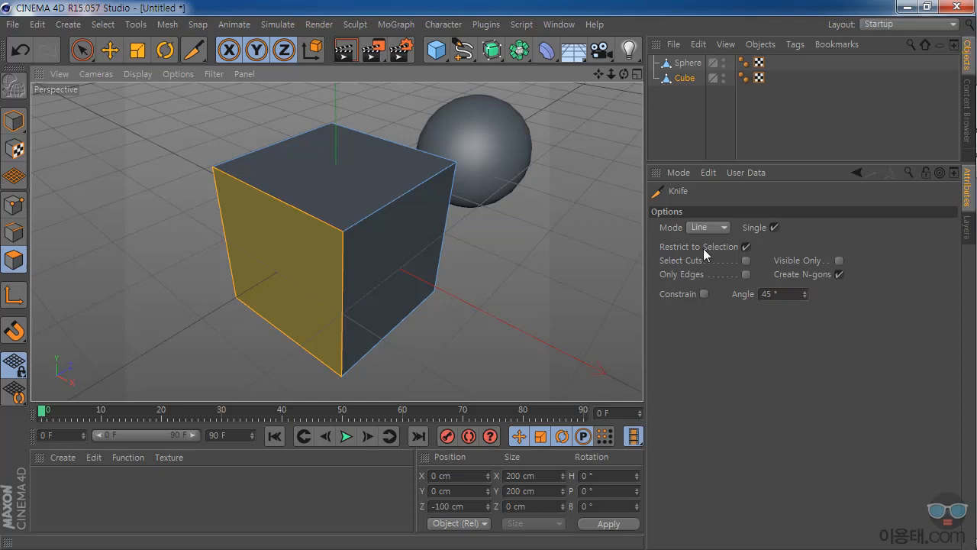
- Try line cuts across both front faces with Restrict to Selection enabled, and undo them
drag(159, 208, 490, 312)
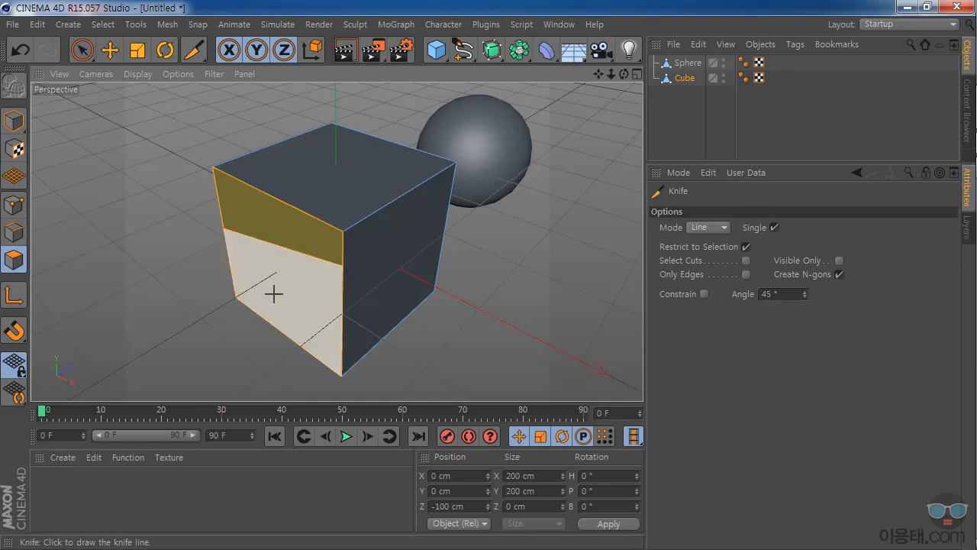
key(ctrl+z)
drag(165, 207, 527, 328)
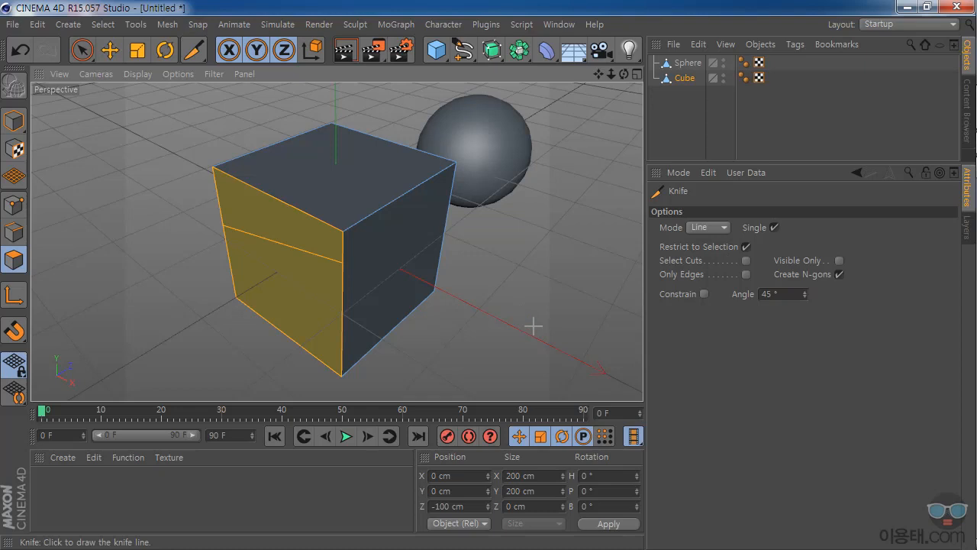
key(ctrl+z)
- Clear the polygon selection, try a Knife line cut across the unselected cube, and undo it
click(82, 49)
click(146, 146)
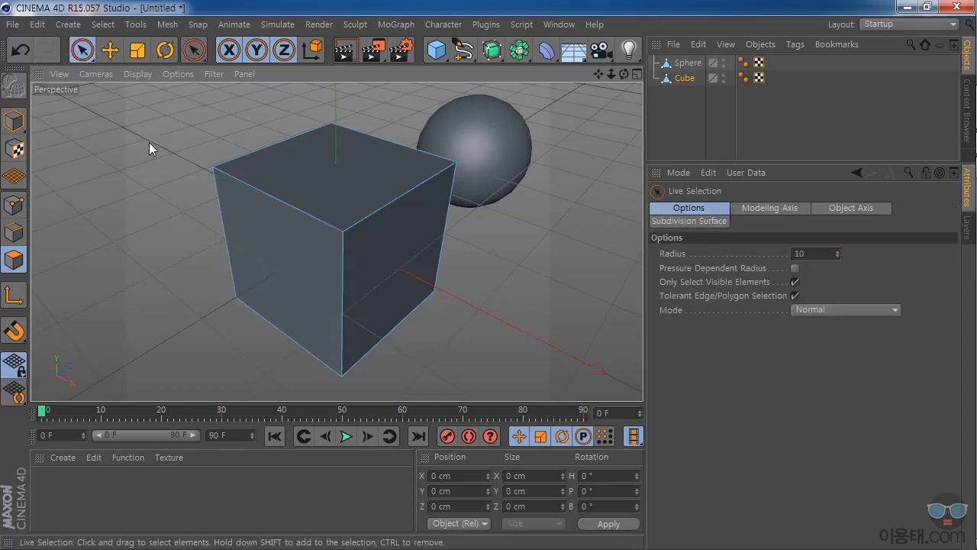
click(193, 49)
click(245, 98)
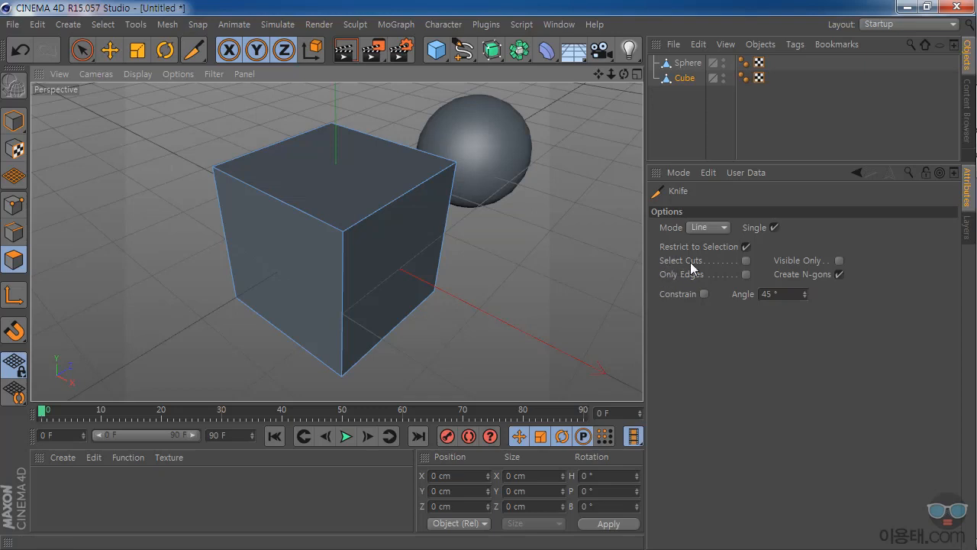
drag(175, 203, 467, 365)
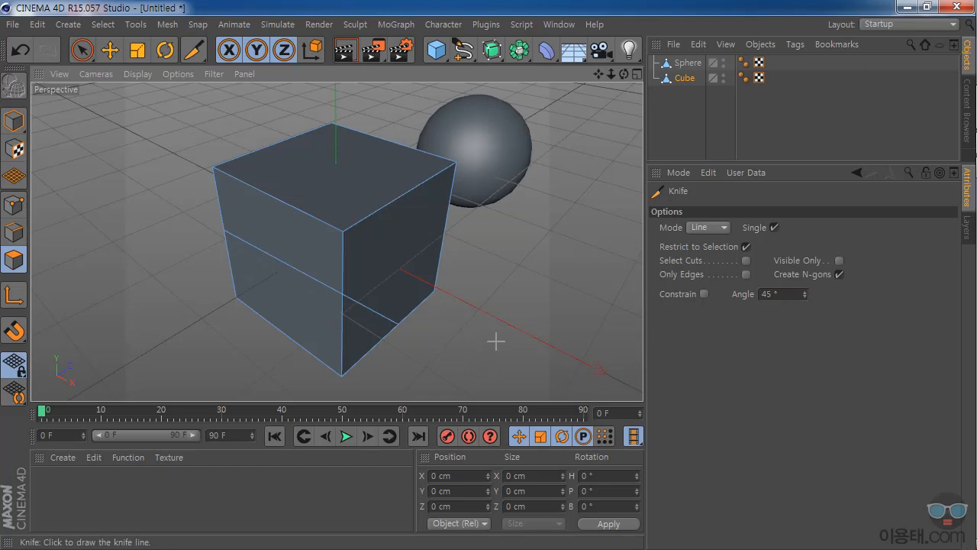
key(ctrl+z)
- Enable Select Cuts, try line cuts on the cube in Polygon mode and Edge mode, and undo them
click(746, 260)
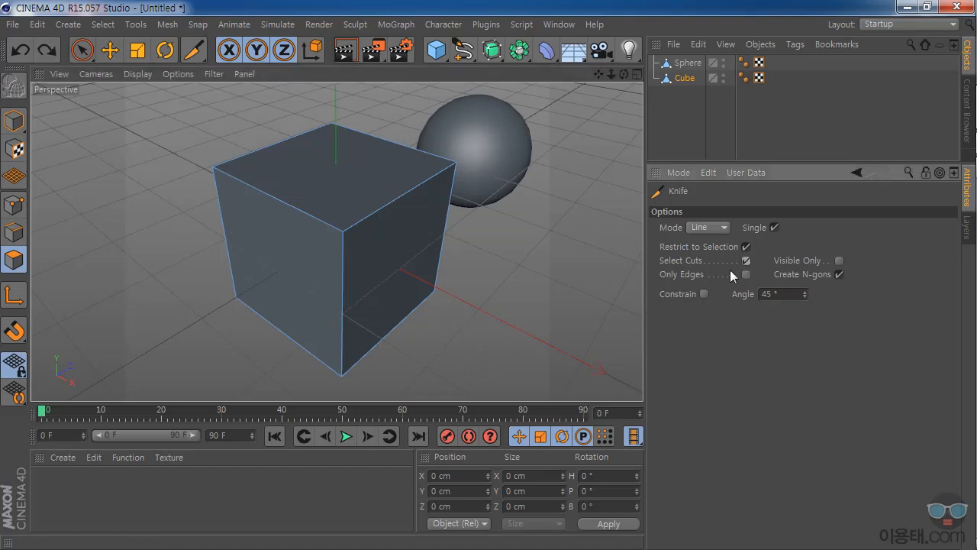
drag(171, 200, 529, 362)
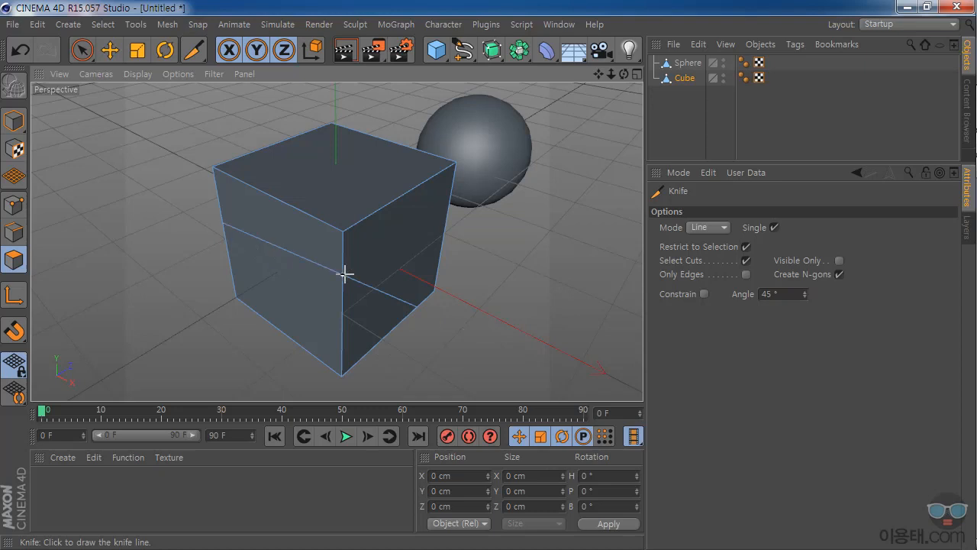
key(ctrl+z)
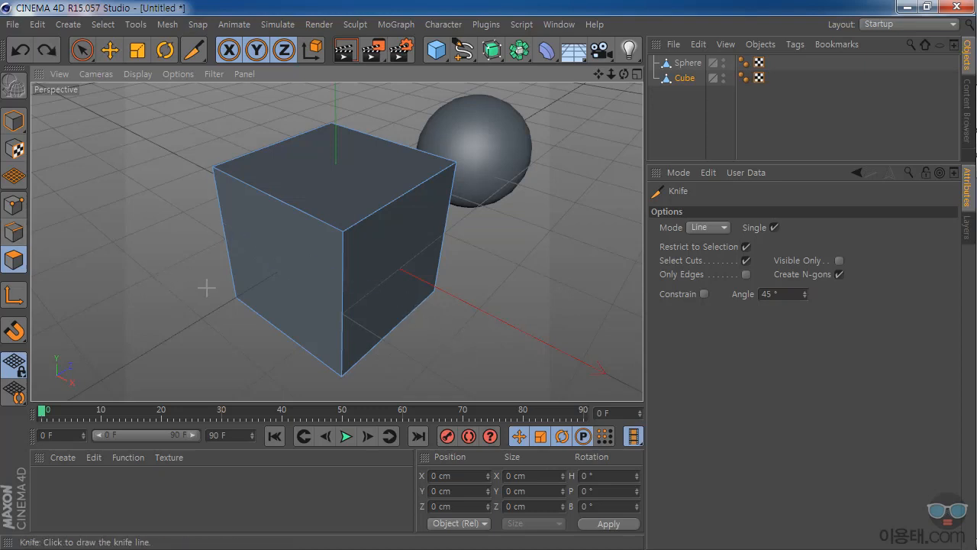
click(12, 233)
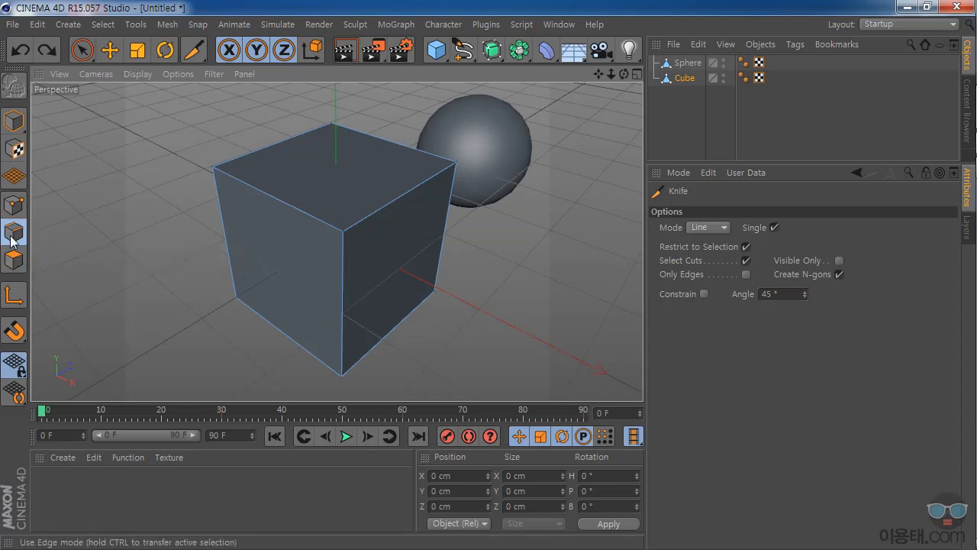
drag(177, 227, 521, 372)
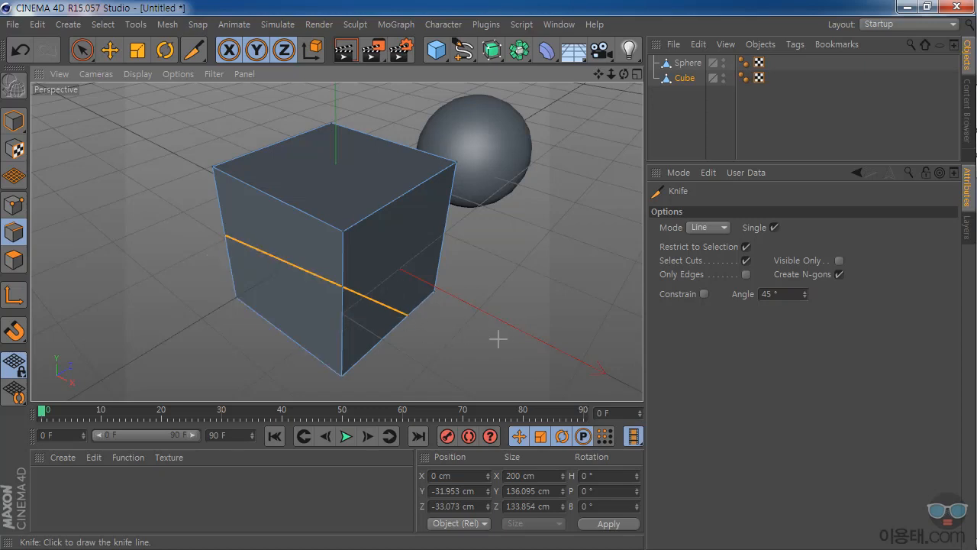
key(ctrl+z)
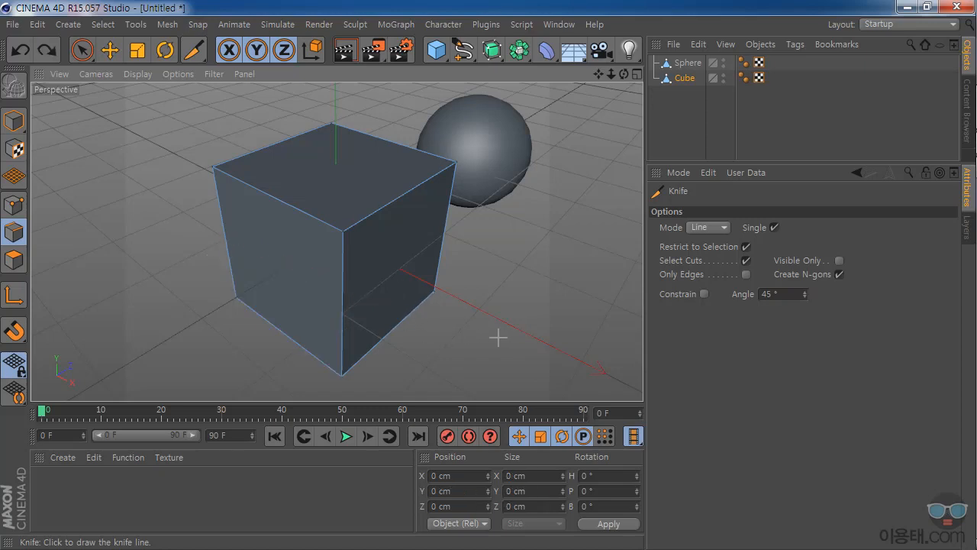
- Disable Select Cuts, try a line cut across the cube in Edge mode, and undo it
click(746, 261)
click(172, 217)
click(495, 357)
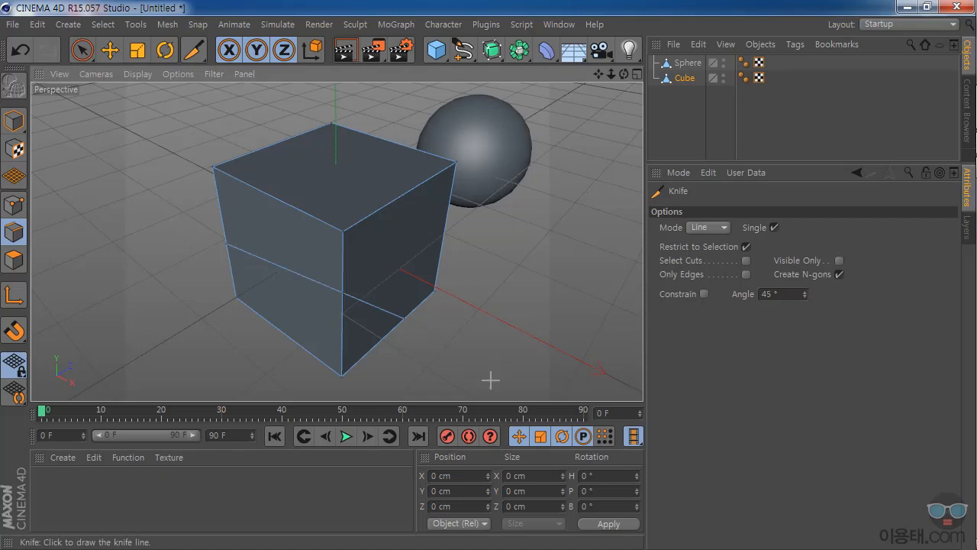
key(ctrl+z)
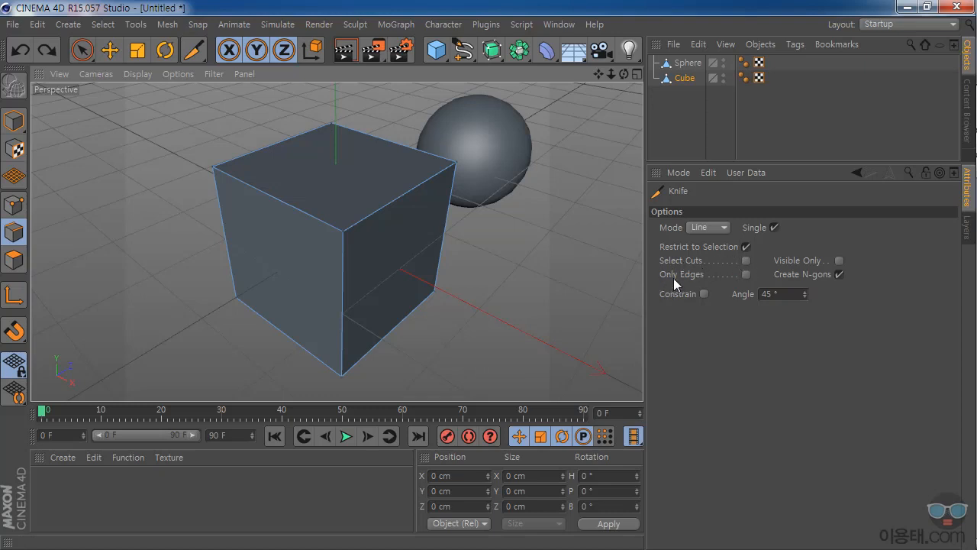
- Enable Only Edges and cut a line across the cube's front faces
click(746, 274)
drag(214, 271, 500, 374)
scroll(343, 305, up, 5)
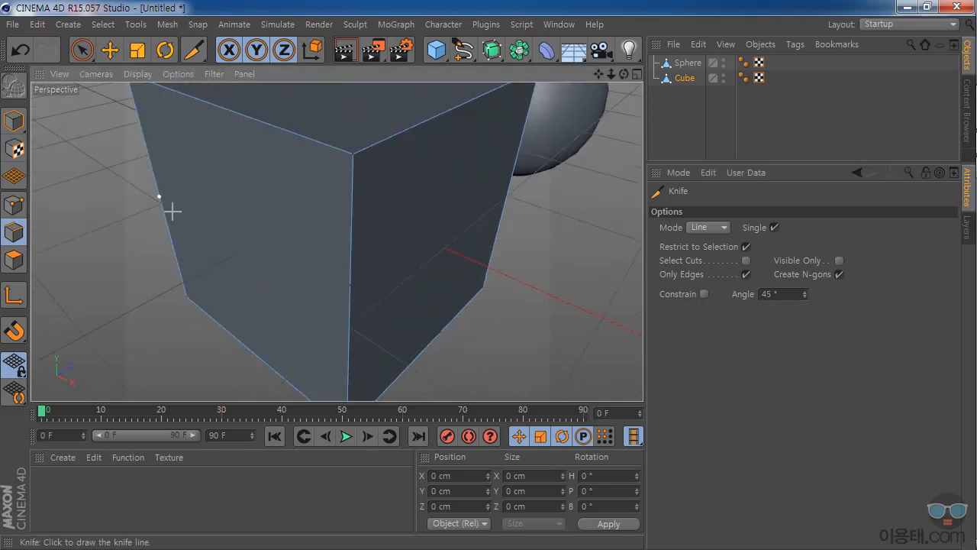
key(ctrl+z)
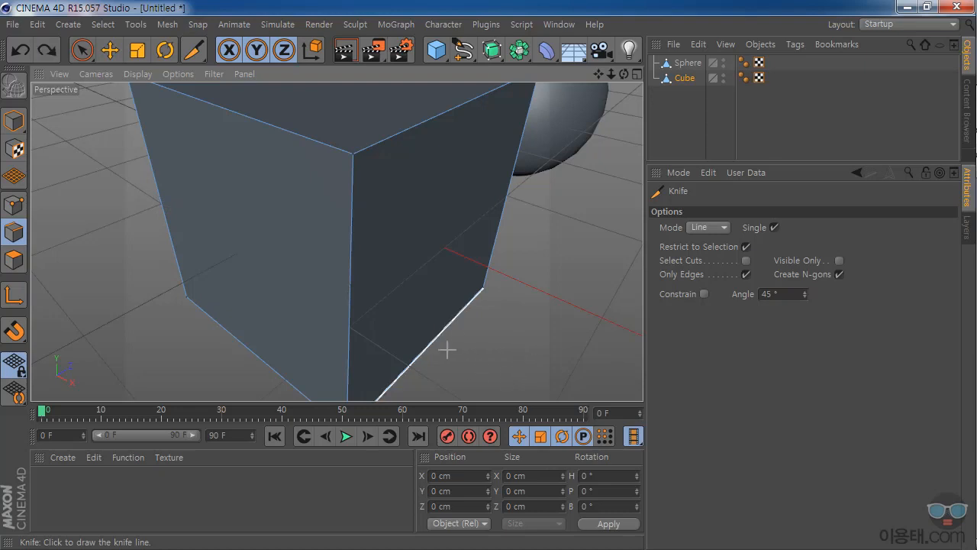
drag(144, 192, 513, 380)
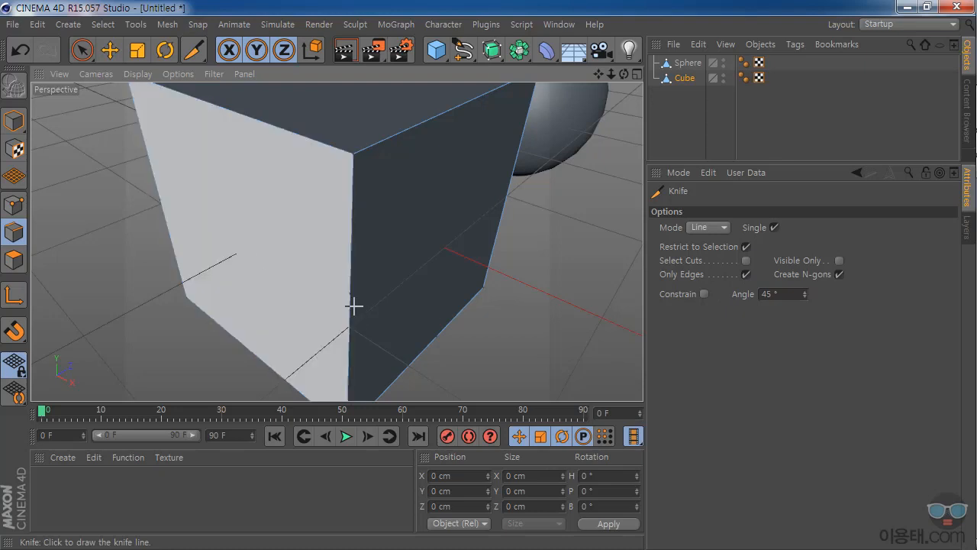
- Select the new point on the cube's left vertical edge in Points mode, try moving it outward, and undo the move
click(15, 208)
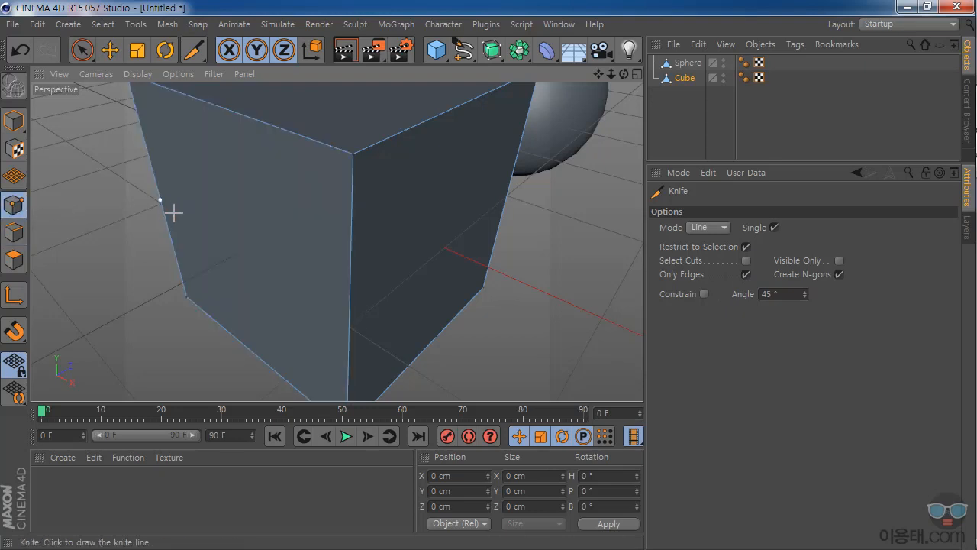
click(80, 49)
click(158, 200)
key(e)
drag(218, 177, 211, 210)
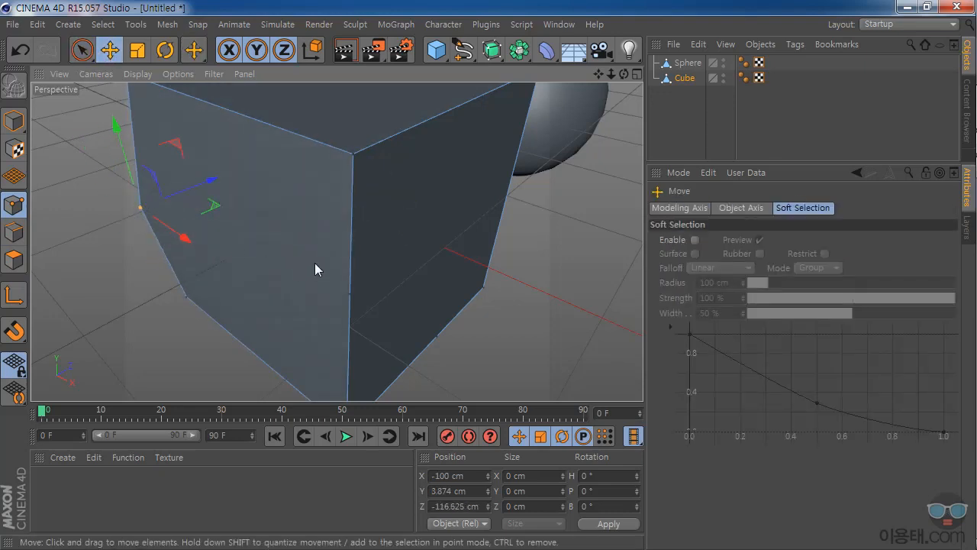
key(ctrl+z)
- Reactivate the Knife, enable Constrain with the 45° angle, and cut a constrained diagonal line across the cube's edges
scroll(251, 248, down, 5)
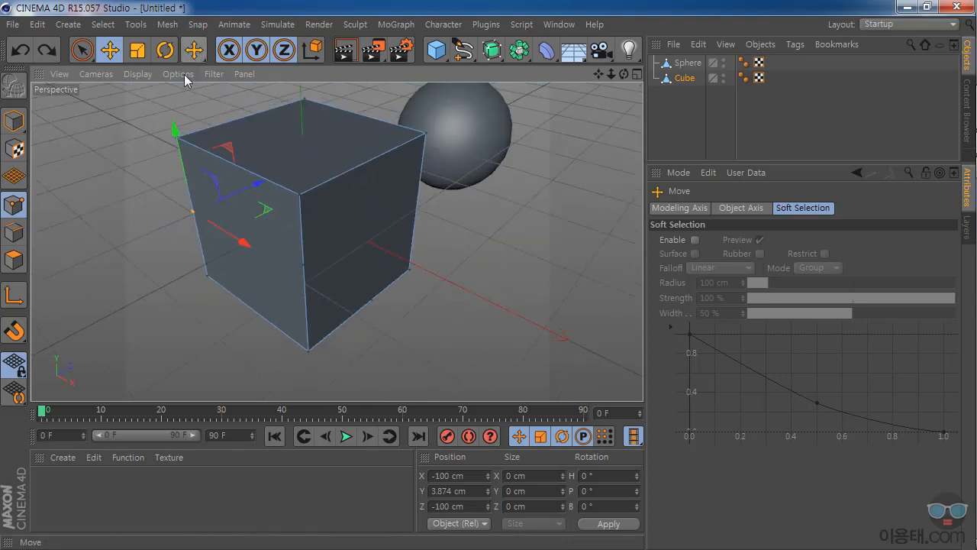
click(195, 51)
click(229, 126)
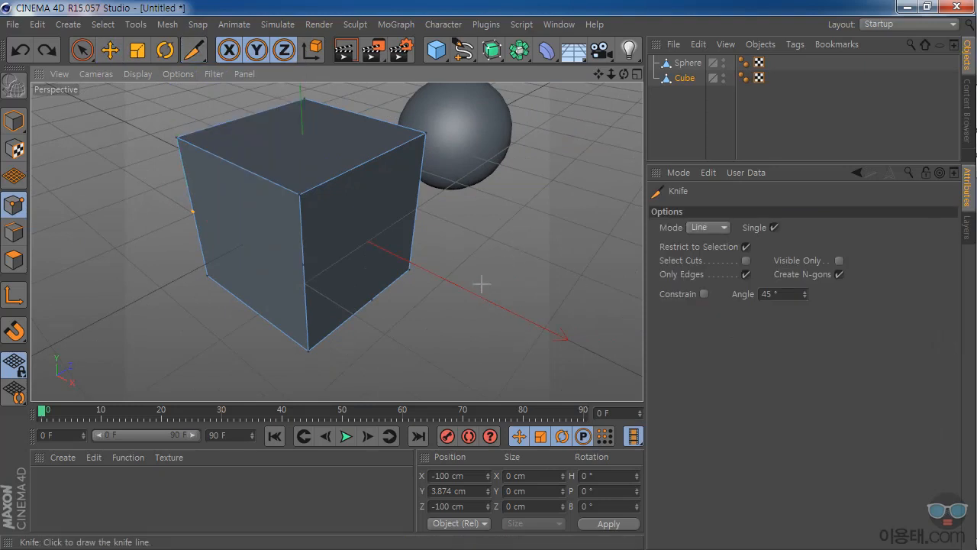
drag(599, 75, 602, 80)
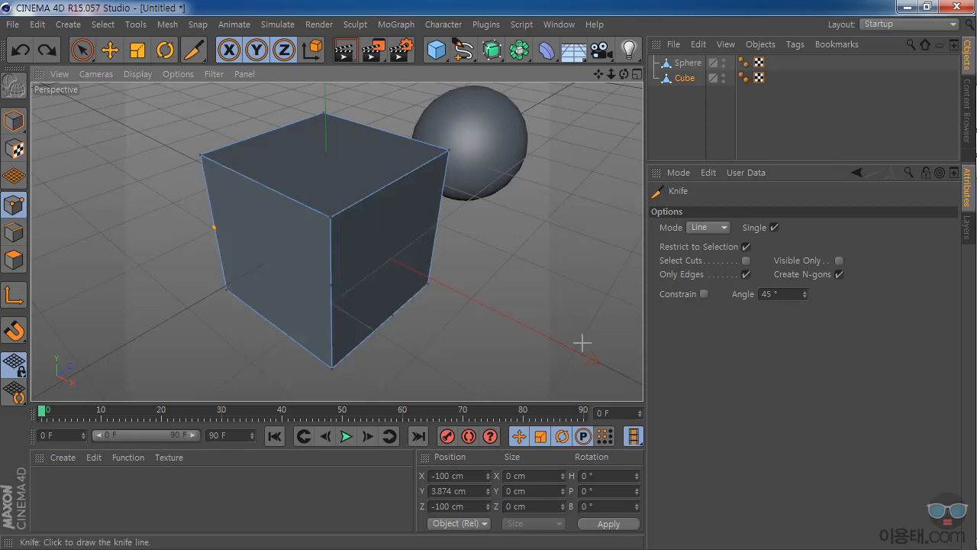
click(705, 294)
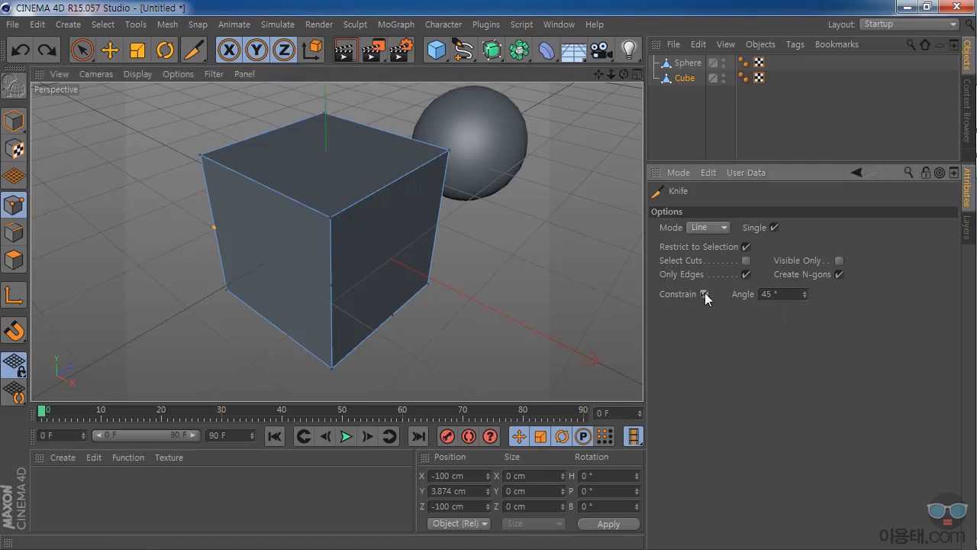
click(162, 183)
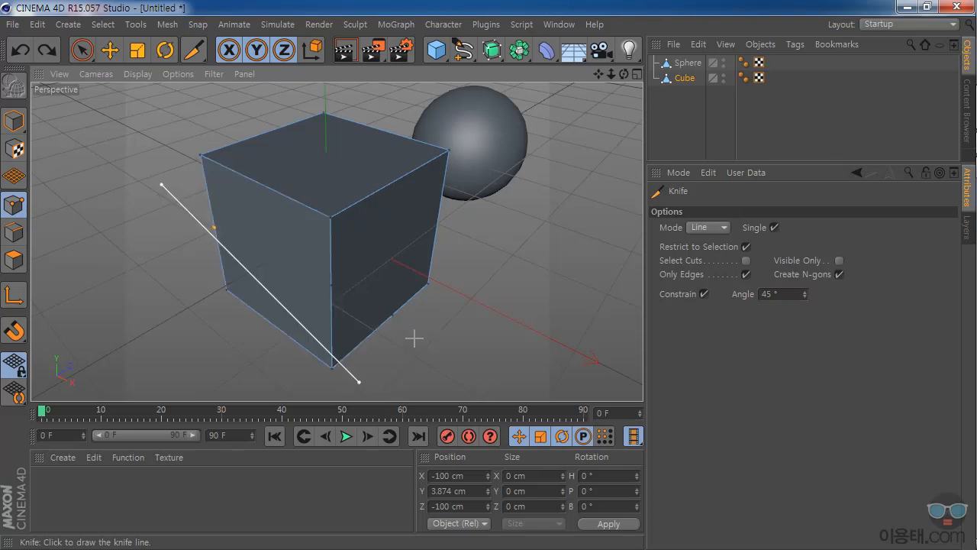
click(463, 288)
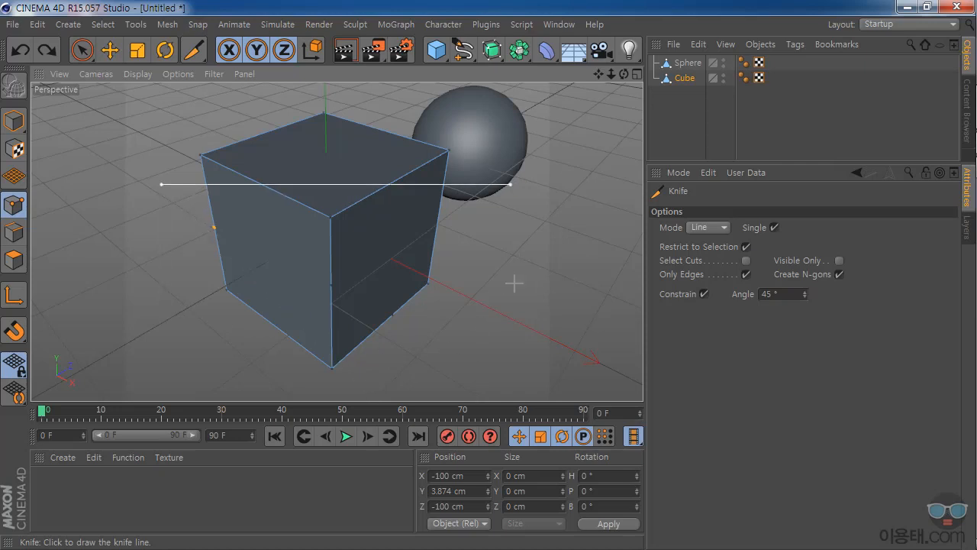
click(483, 345)
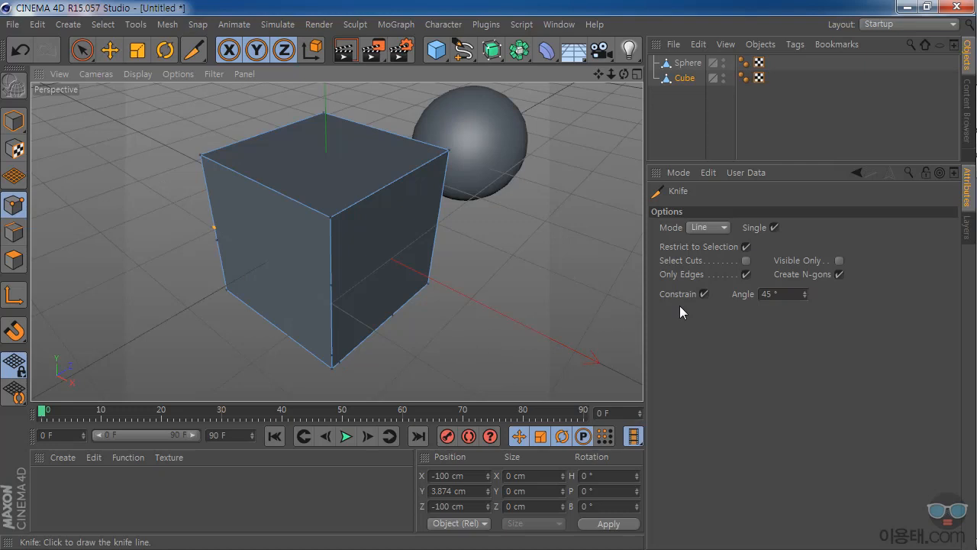